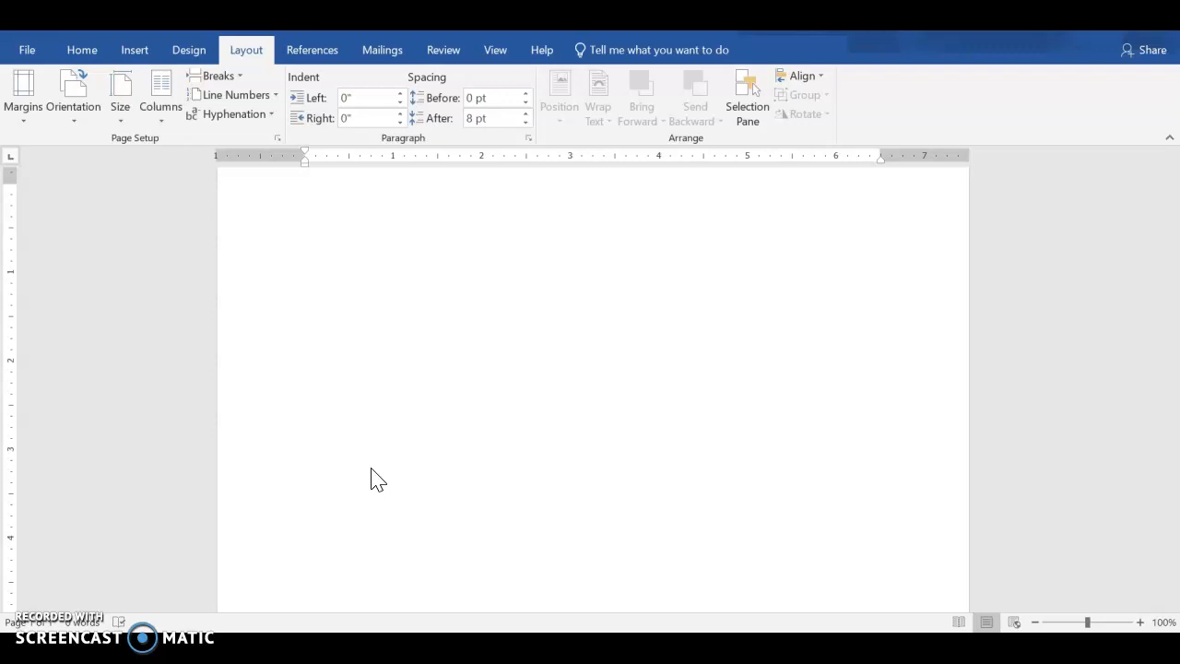
click(826, 448)
click(389, 296)
click(377, 272)
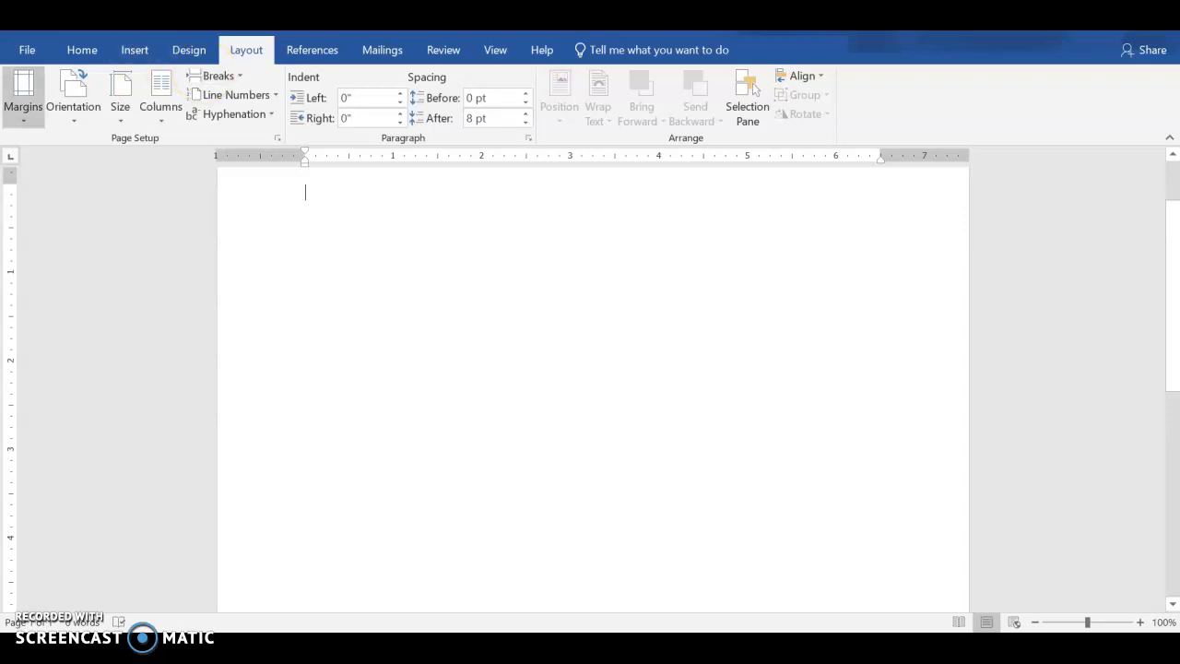
- Insert a Plain Number 3 page number at the top of the page and return to the document body
click(134, 52)
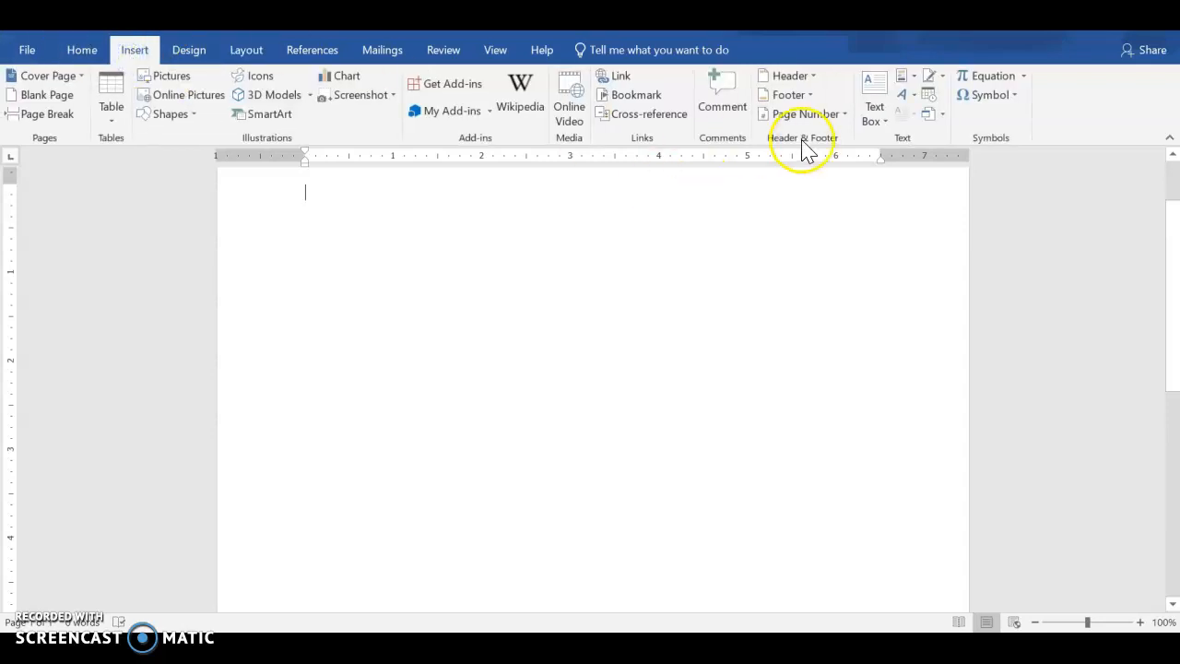
click(845, 114)
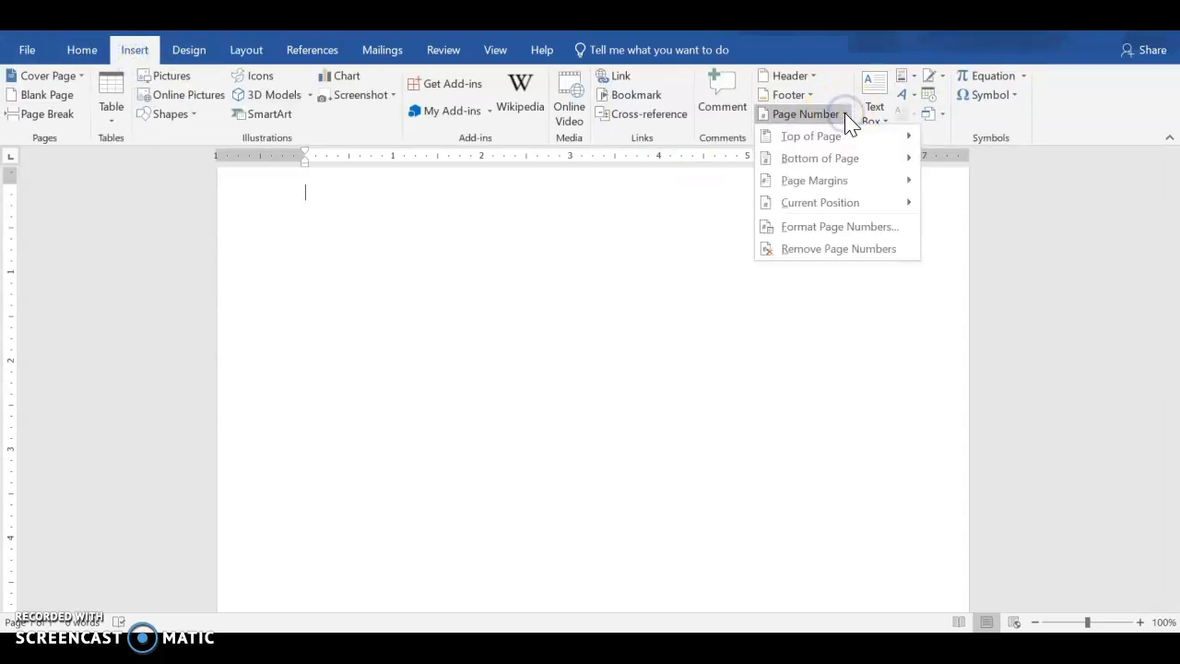
mouse_move(843, 137)
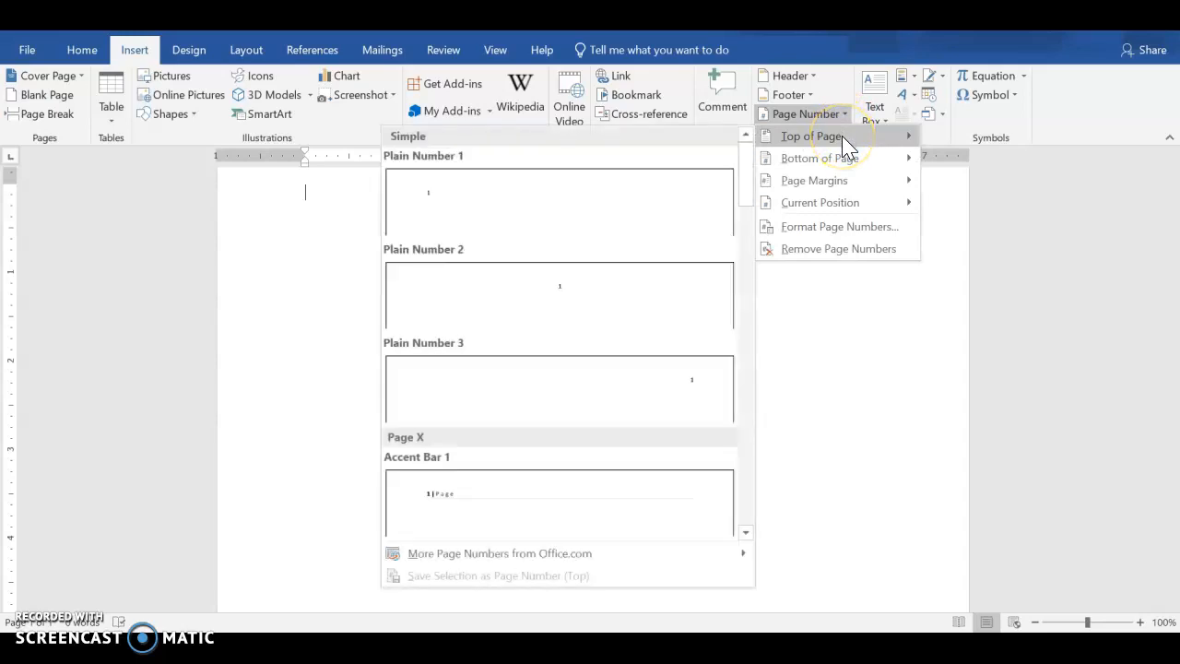
click(696, 388)
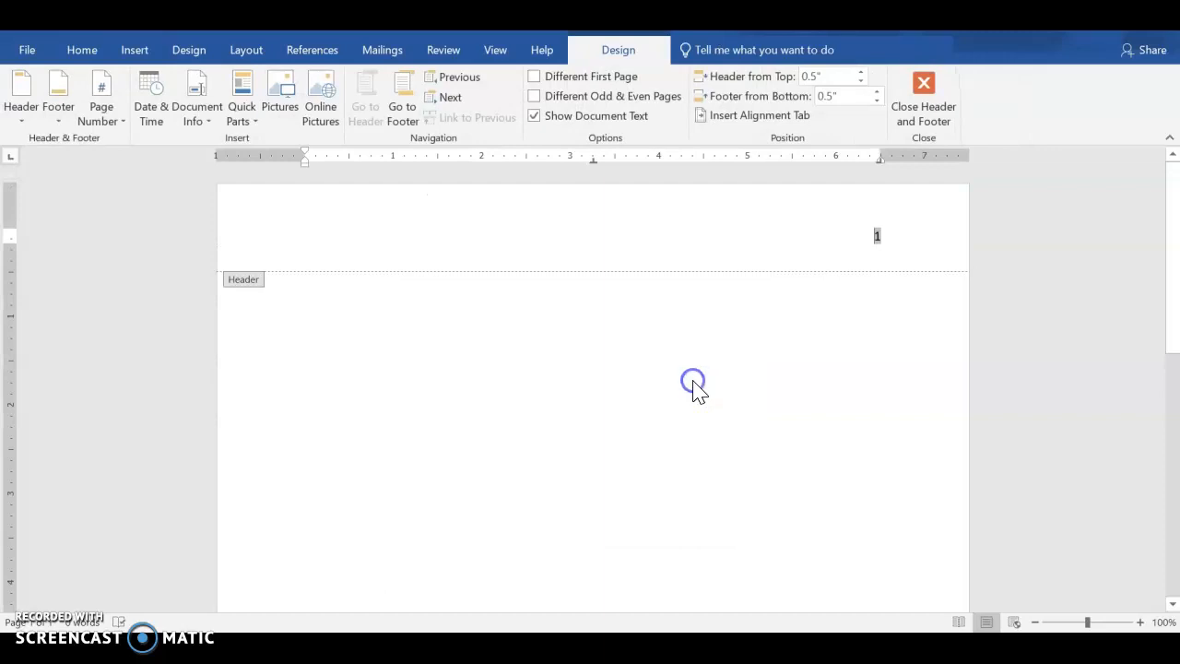
double_click(694, 388)
- Add blank paragraphs to the document body until it extends to three pages
drag(1173, 206, 1167, 268)
click(715, 477)
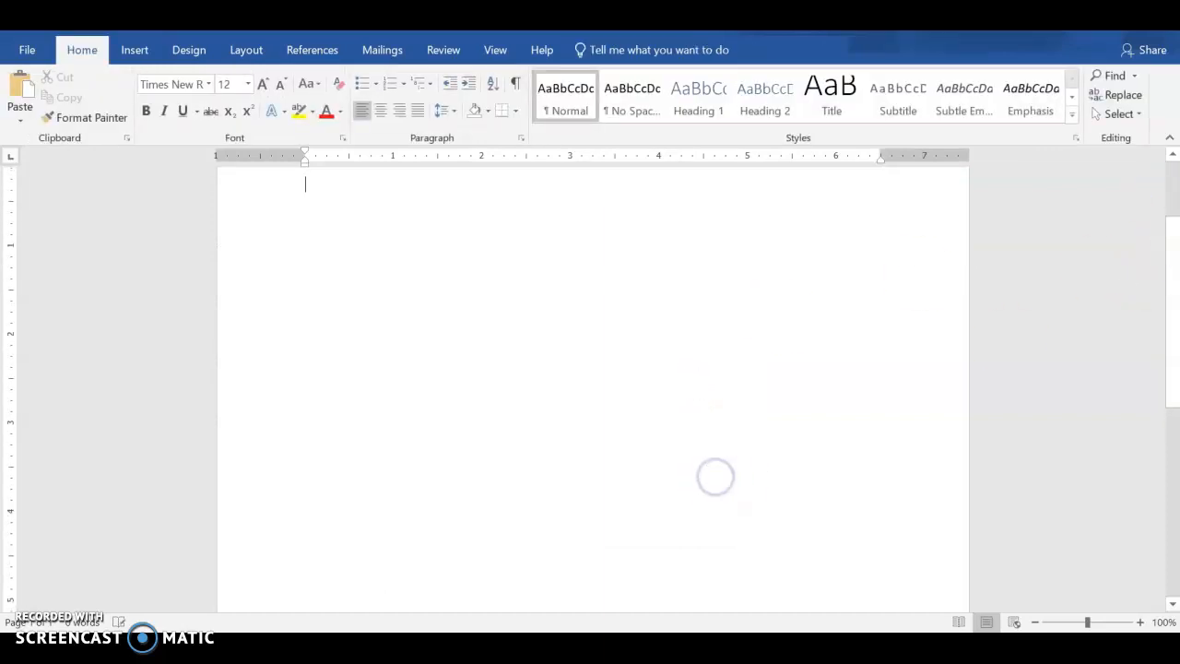
key(Return)
key(Return)
key(Return)
key(Return)
key(Return)
key(Return)
key(Return)
key(Return)
key(Return)
key(Return)
key(Return)
key(Return)
key(Return)
key(Return)
key(Return)
key(Return)
key(Return)
key(Return)
key(Return)
key(Return)
key(Return)
key(Return)
key(Return)
key(Return)
key(Return)
key(Return)
key(Return)
key(Return)
key(Return)
key(Return)
key(Return)
key(Return)
key(Return)
key(Return)
key(Return)
key(Return)
key(Return)
key(Return)
key(Return)
key(Return)
key(Return)
key(Return)
key(Return)
key(Return)
key(Return)
key(Return)
key(Return)
key(Return)
key(Return)
key(Return)
key(Return)
key(Return)
drag(1174, 461, 1175, 153)
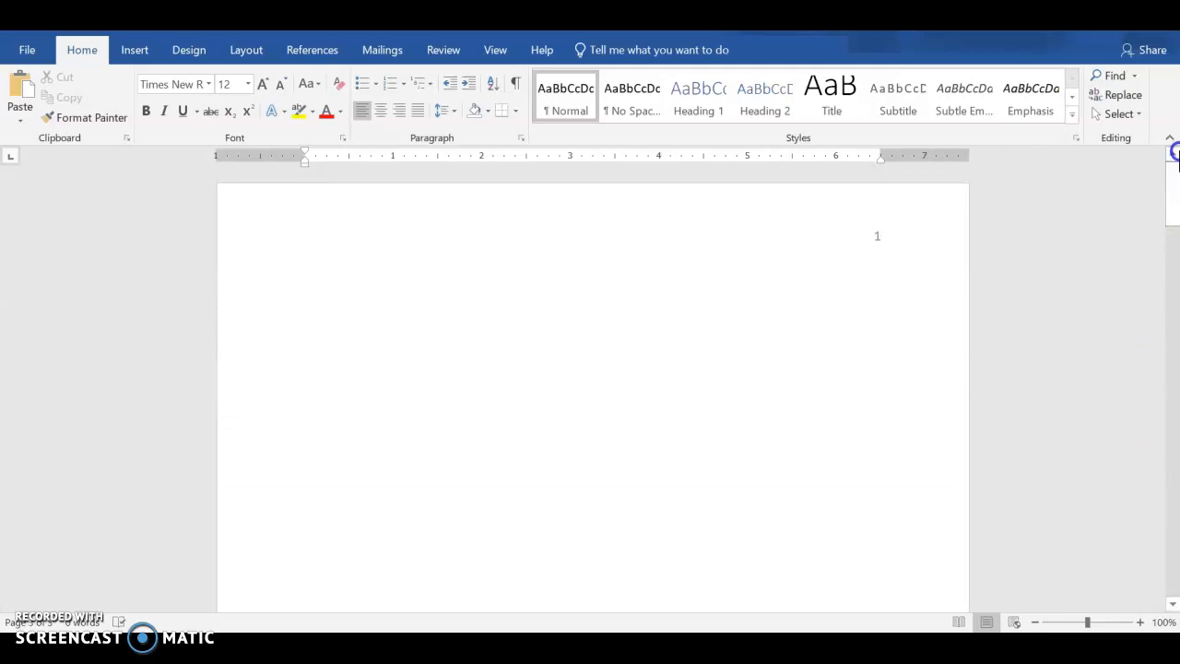
click(664, 384)
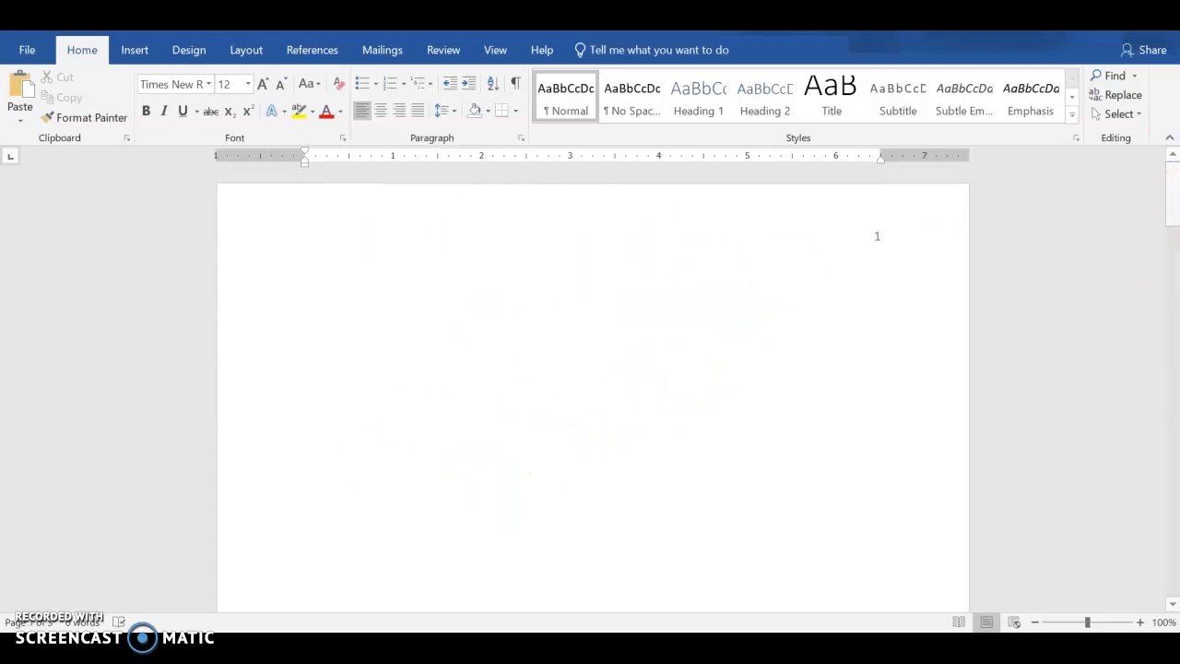
- Insert a Next Page section break near the end of page 2
drag(1175, 198, 1176, 484)
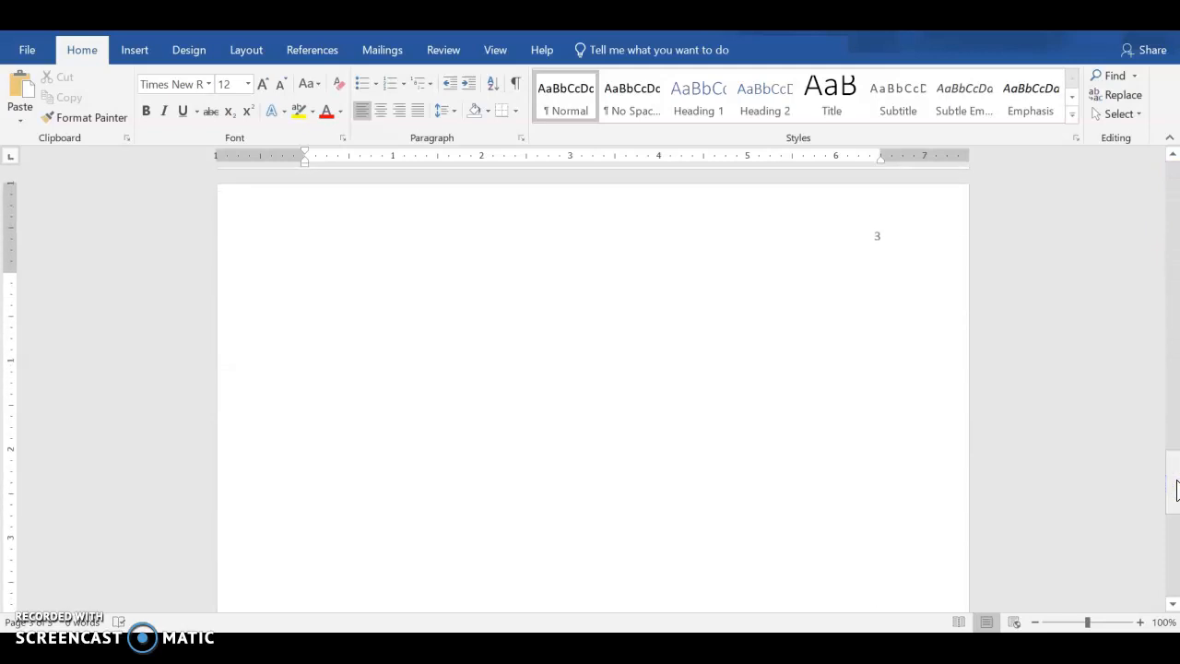
click(1177, 491)
drag(1177, 486, 1176, 441)
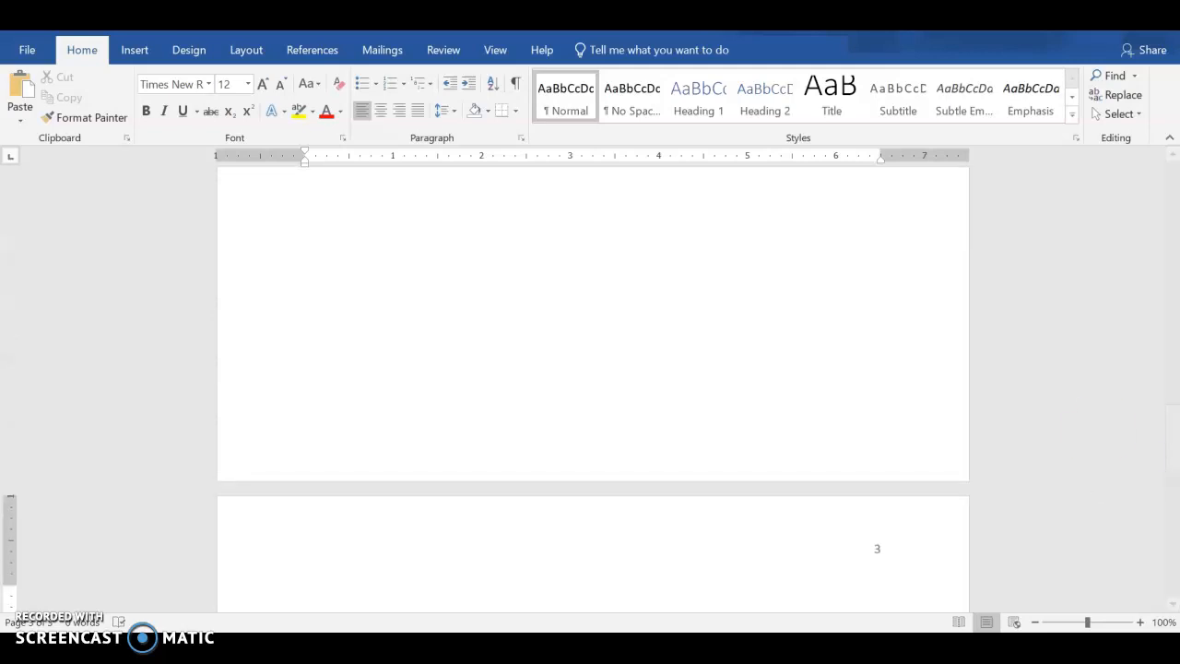
click(324, 373)
key(Return)
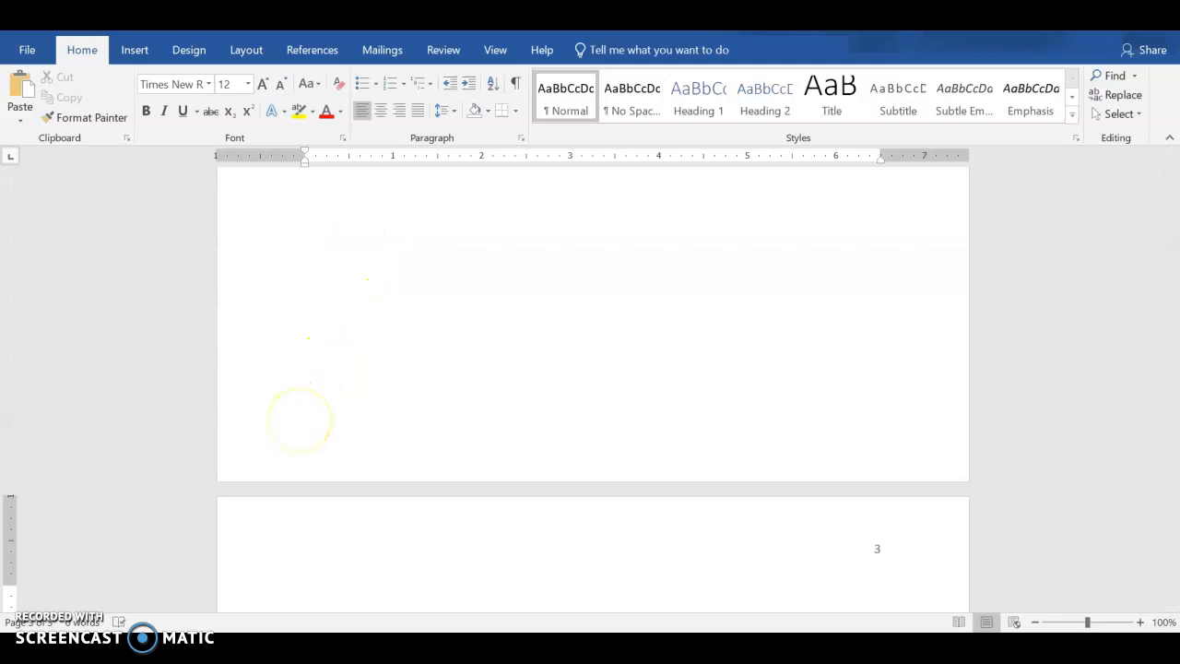
key(BackSpace)
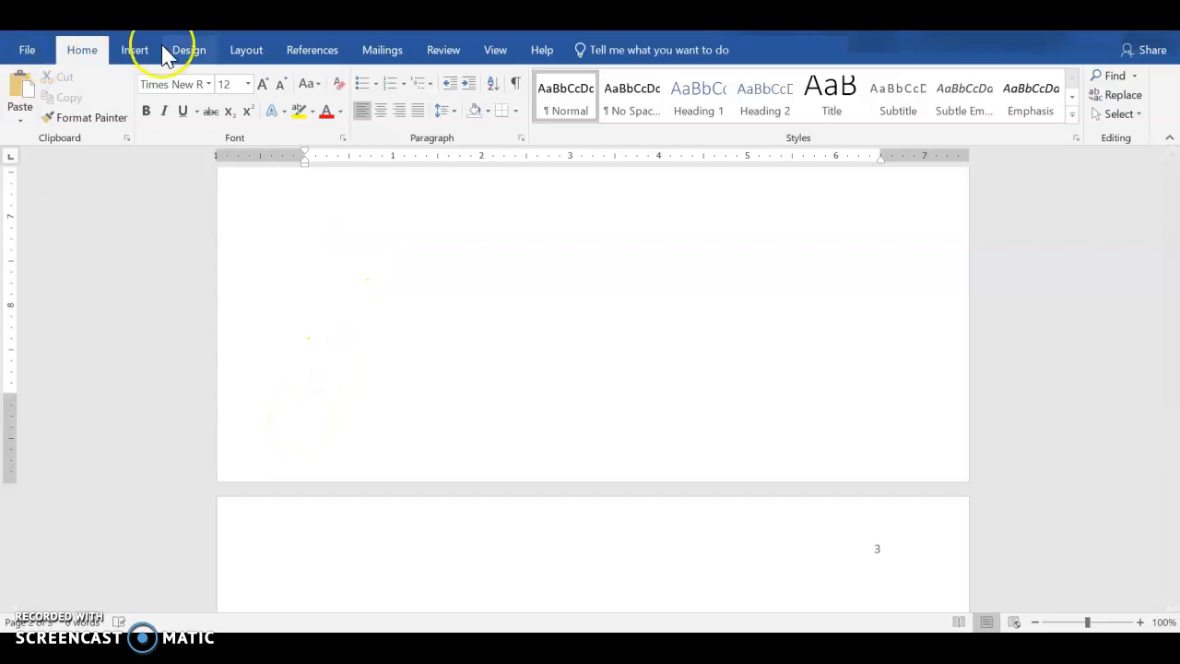
click(247, 52)
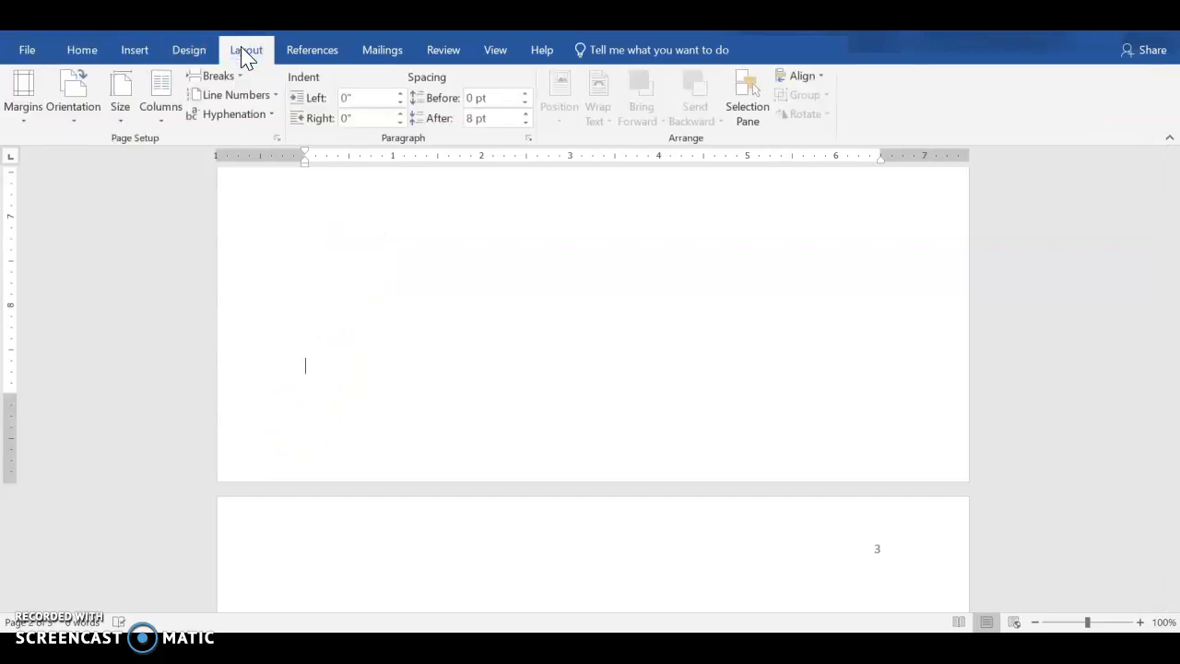
click(238, 78)
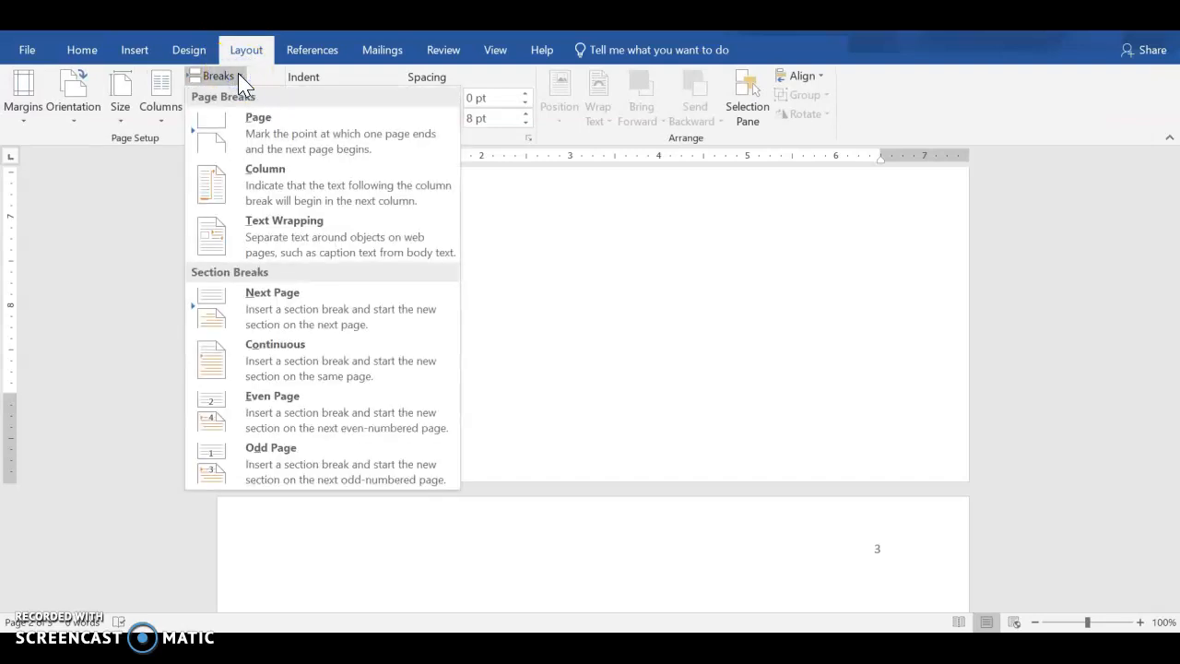
click(284, 309)
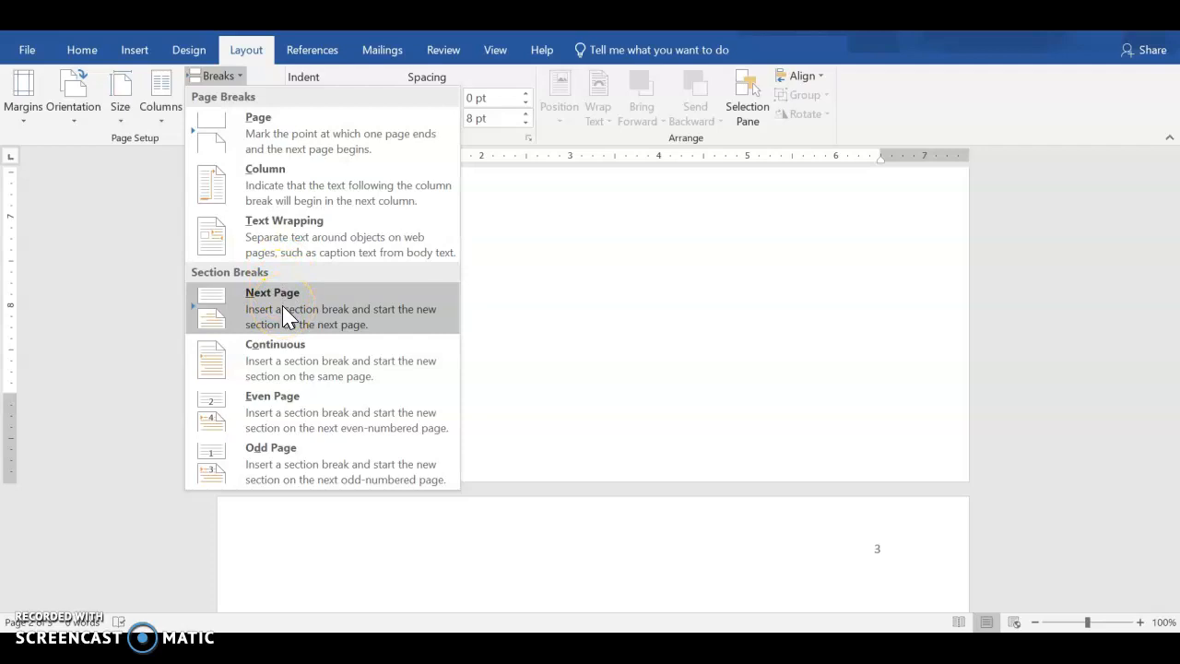
click(282, 308)
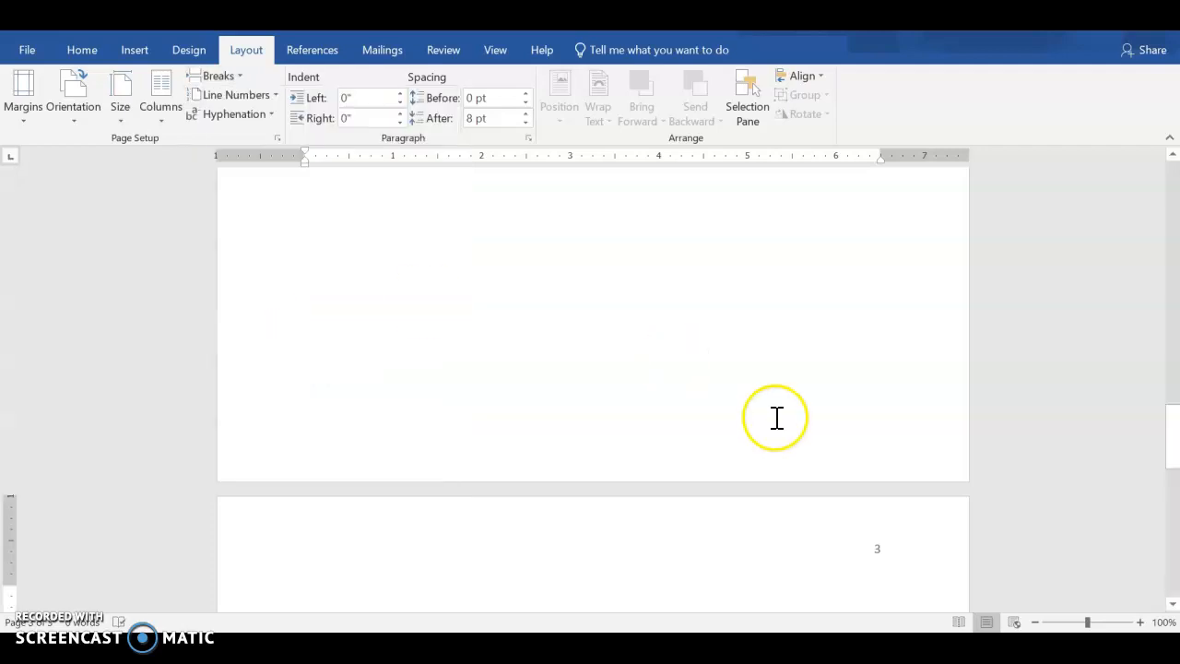
- Format section 1's page numbers as i, ii, iii starting at i, and return to the document body
drag(1174, 448, 1173, 205)
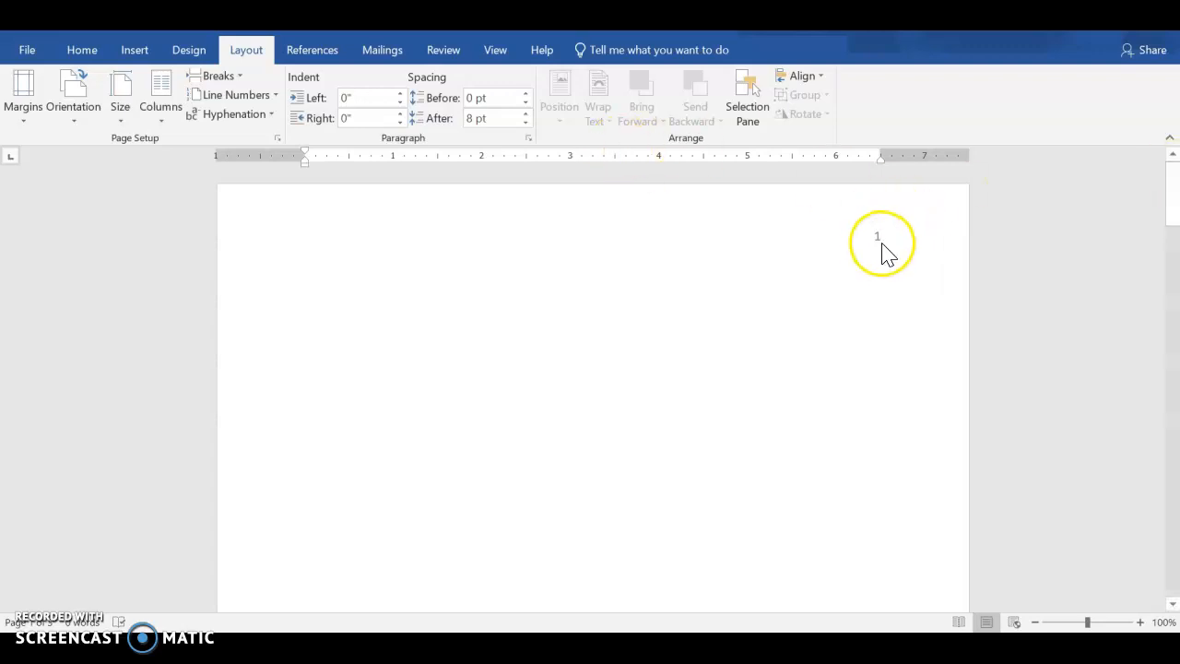
double_click(881, 242)
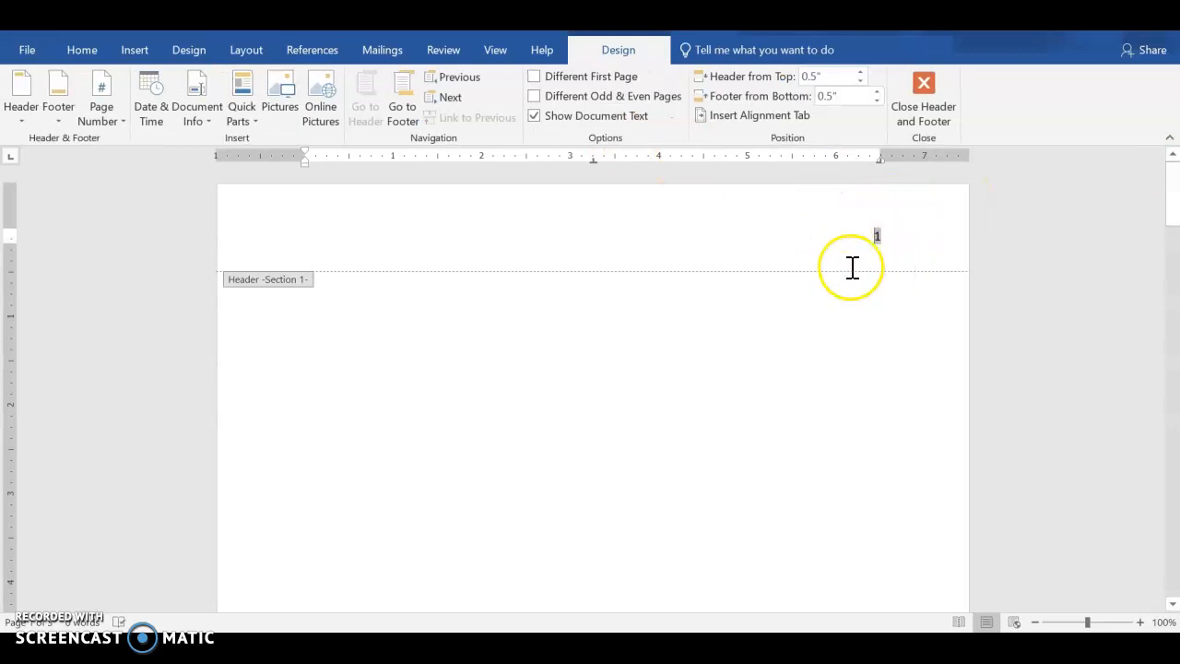
click(114, 118)
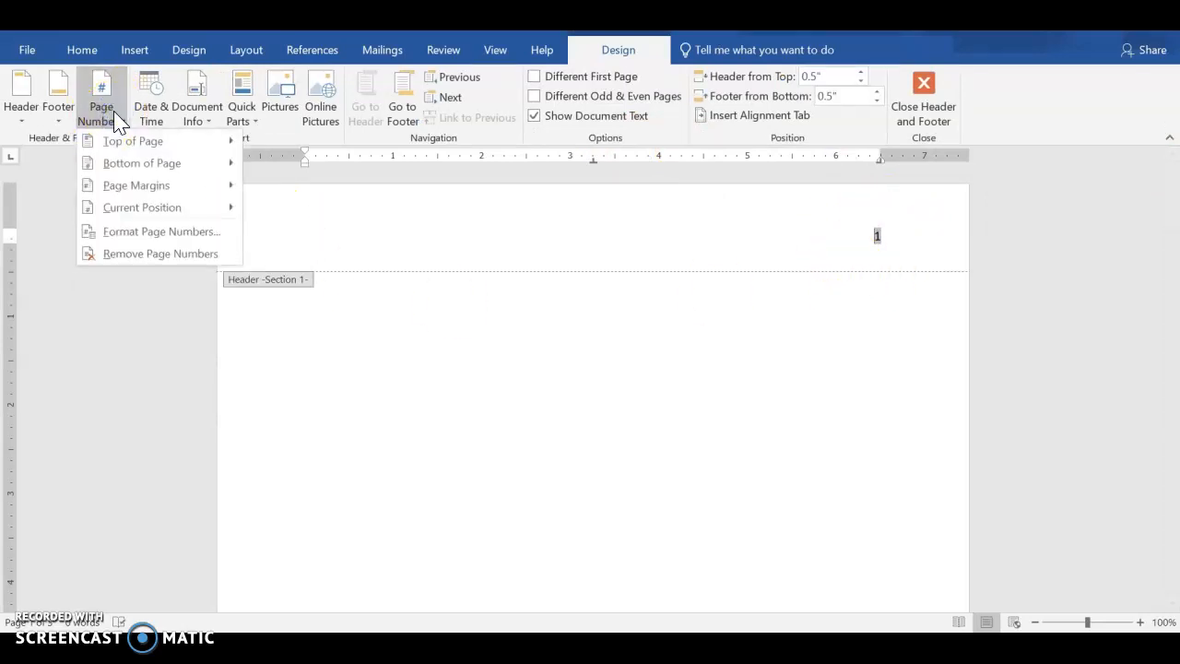
click(134, 238)
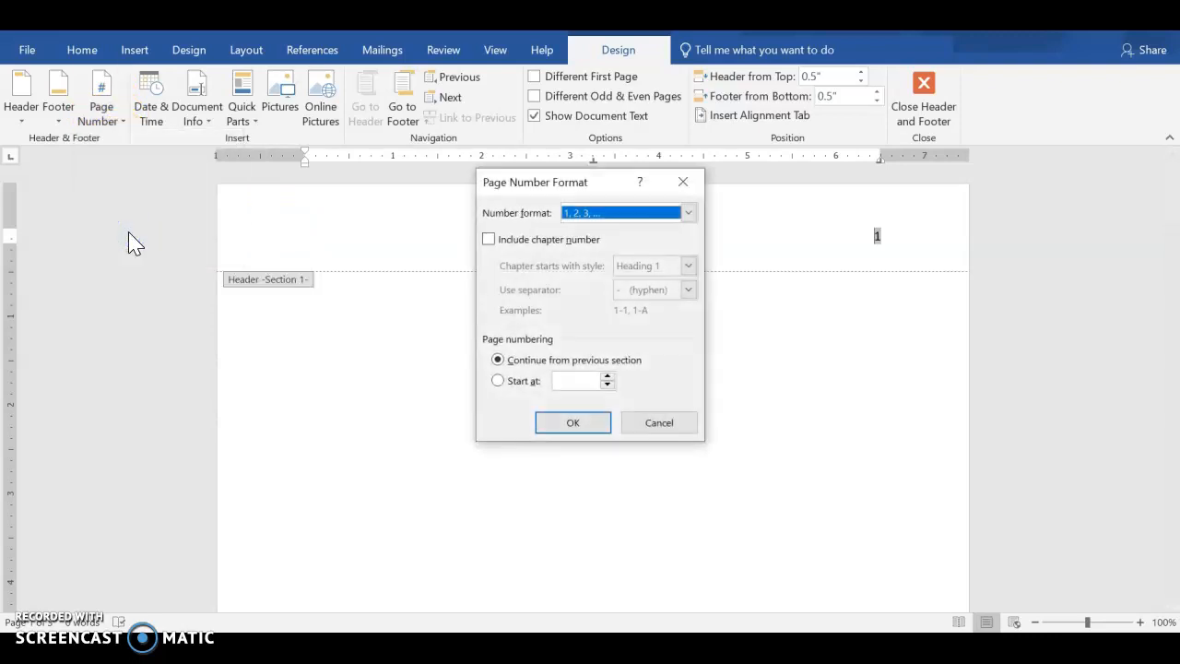
click(688, 213)
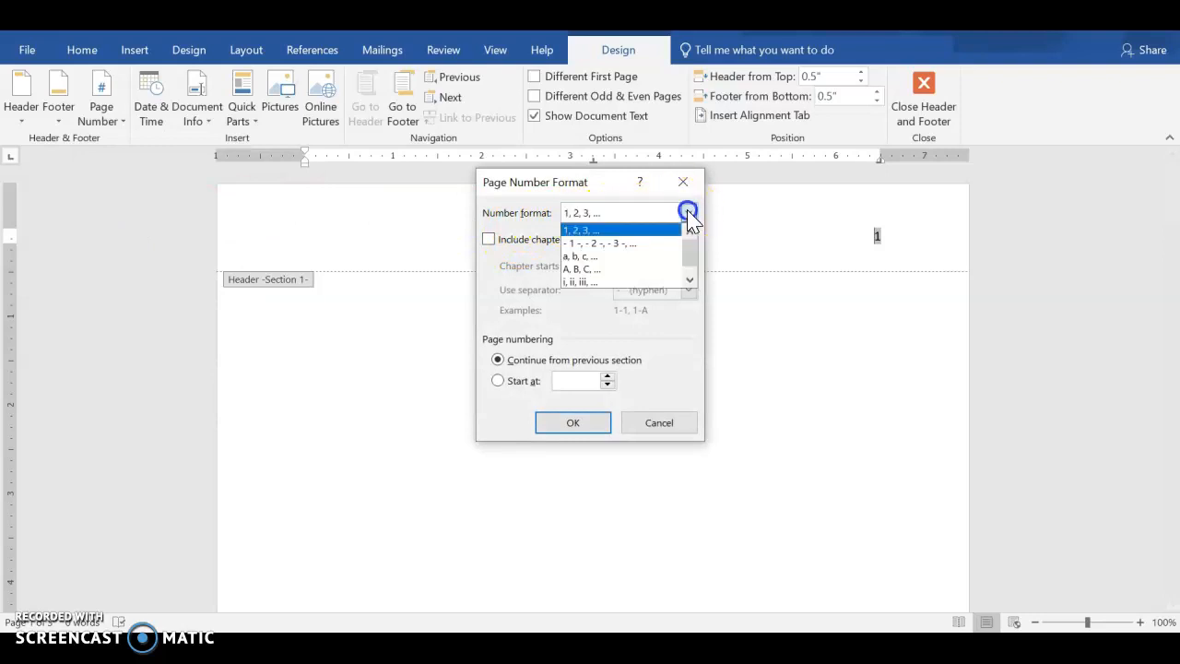
click(648, 282)
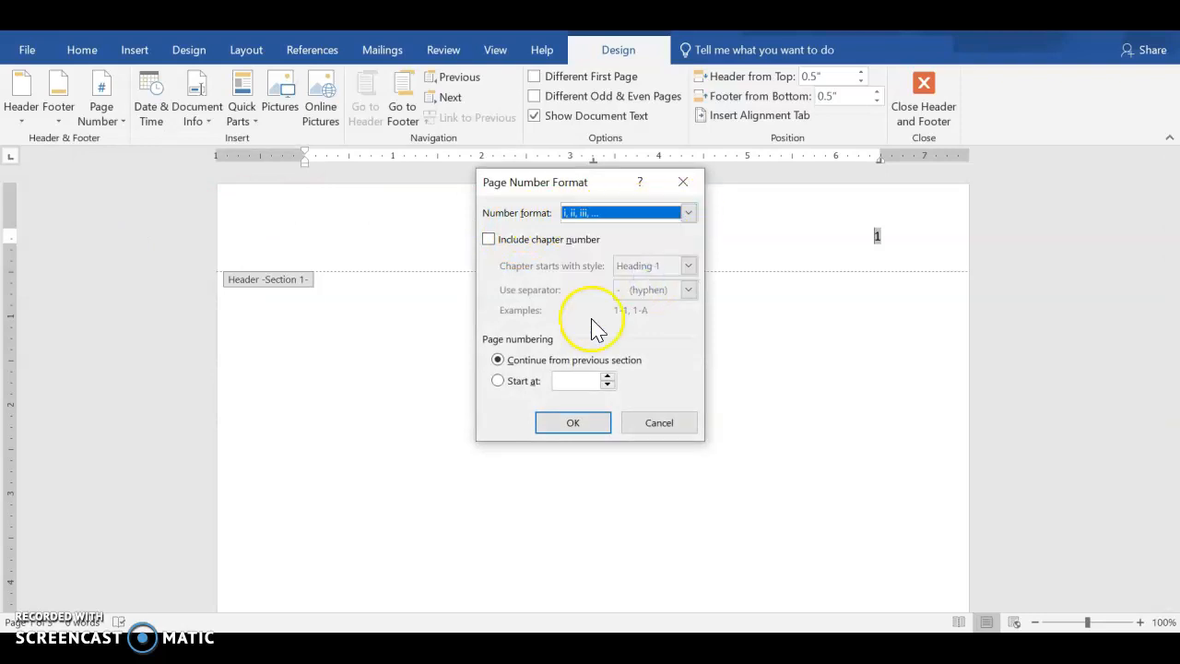
click(498, 381)
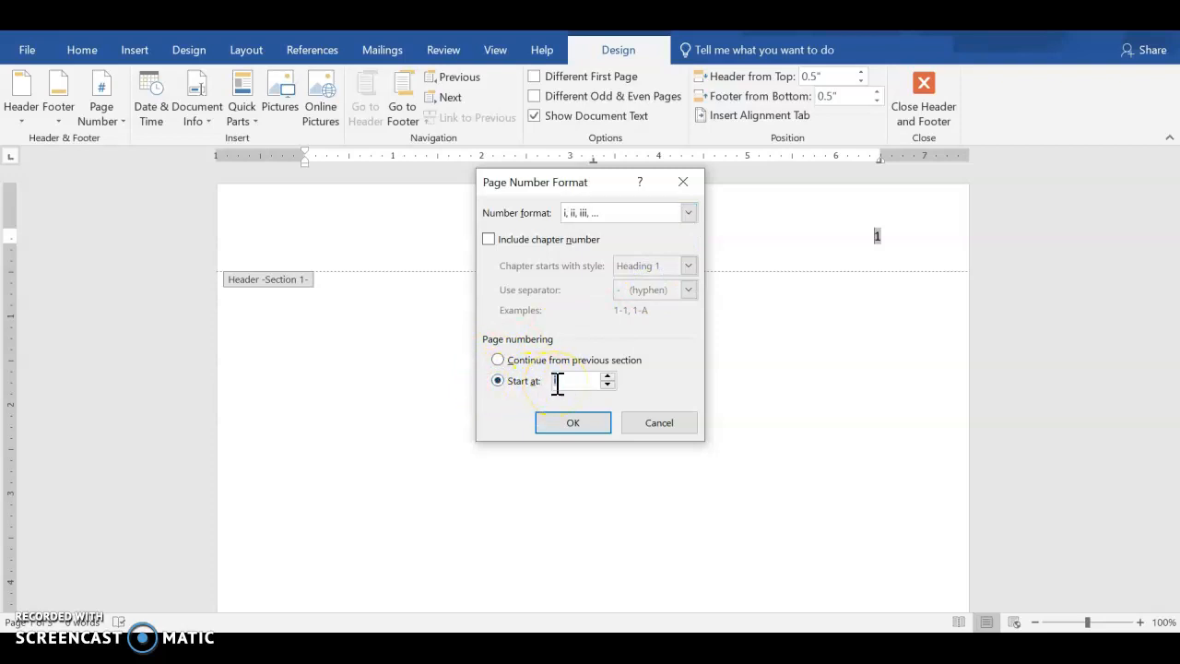
click(568, 426)
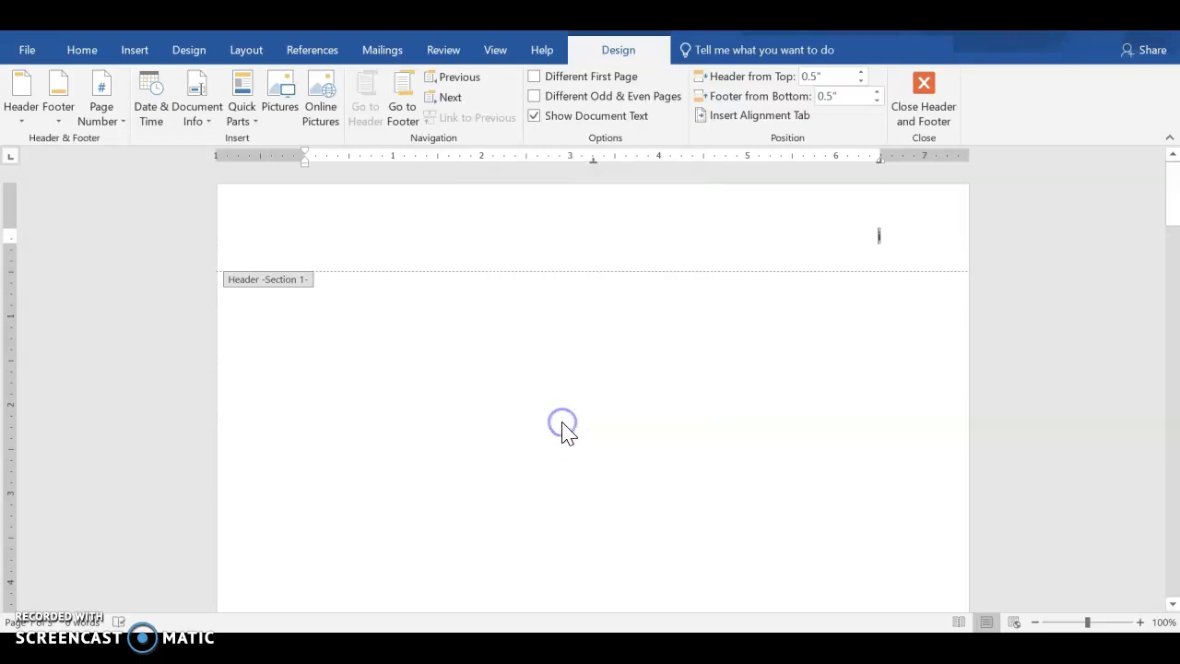
double_click(564, 429)
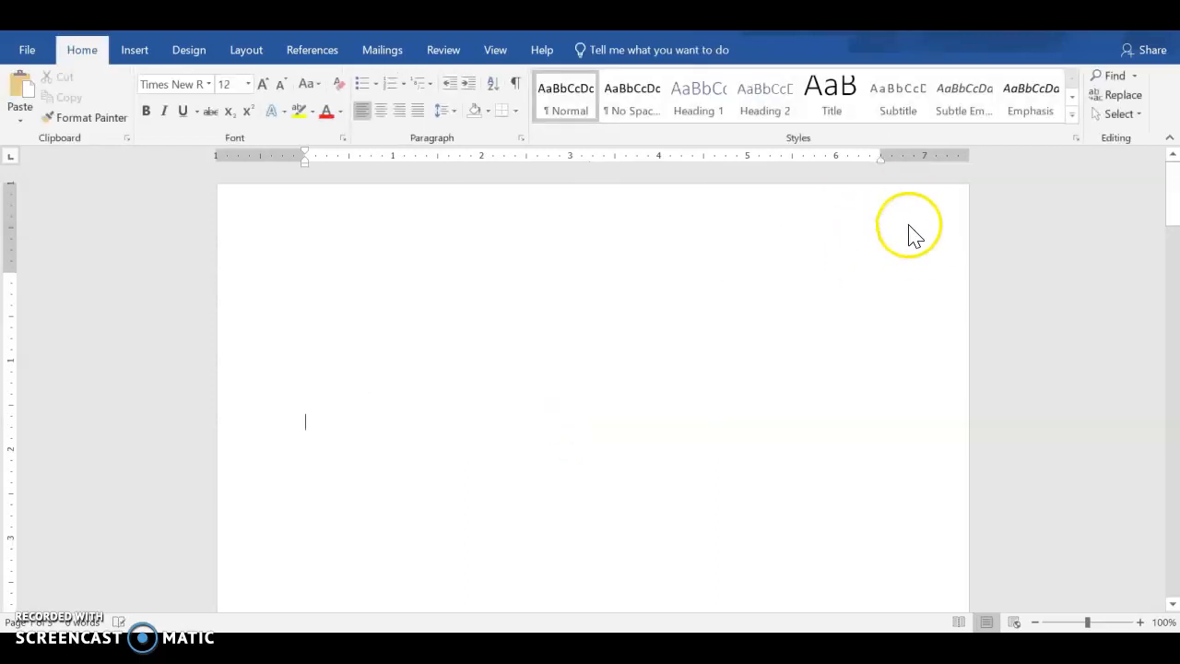
- Give section 1 a different first page header so the page number is left off the first page
drag(1174, 194, 1172, 453)
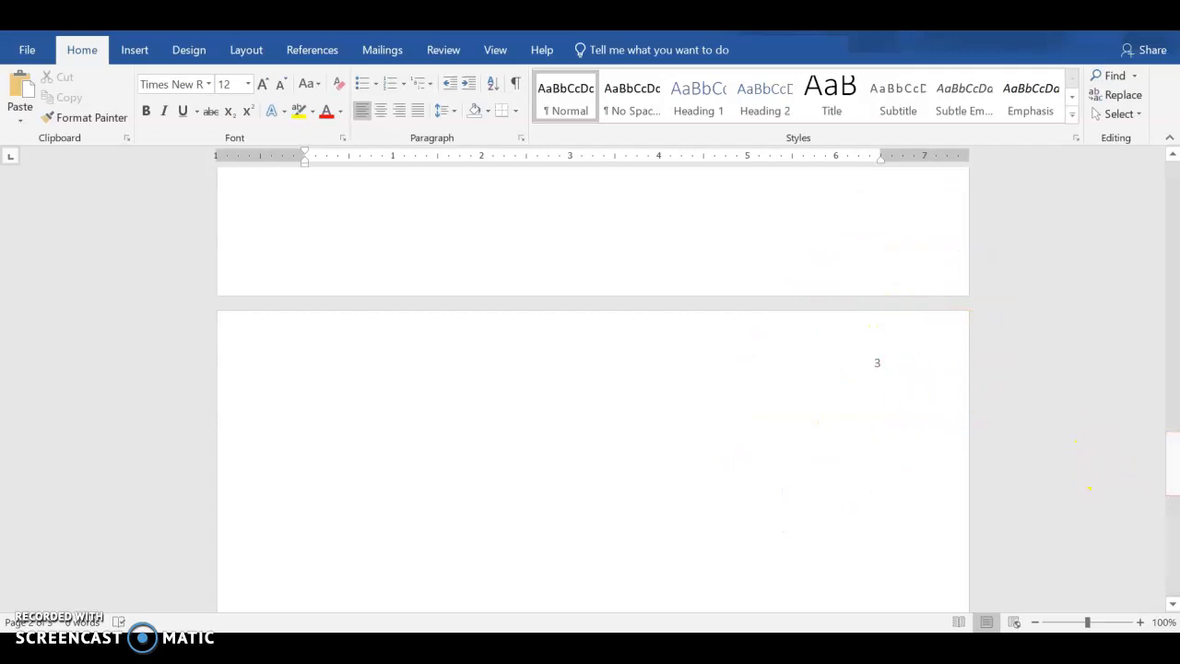
drag(1173, 478, 1172, 158)
double_click(884, 242)
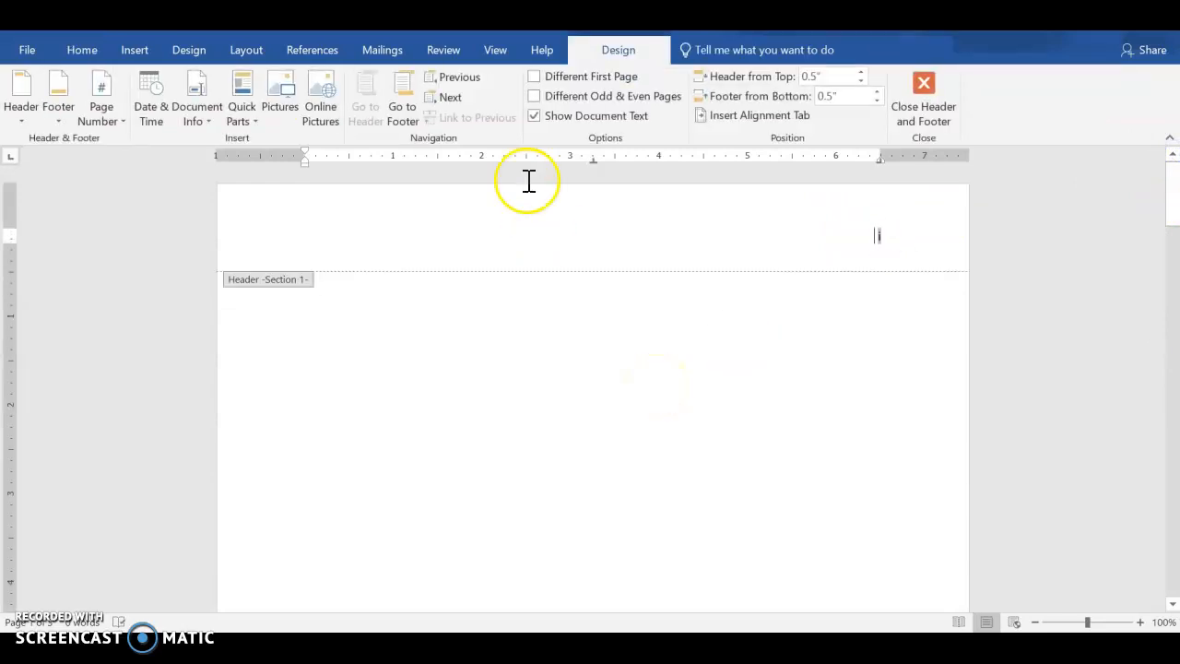
click(528, 76)
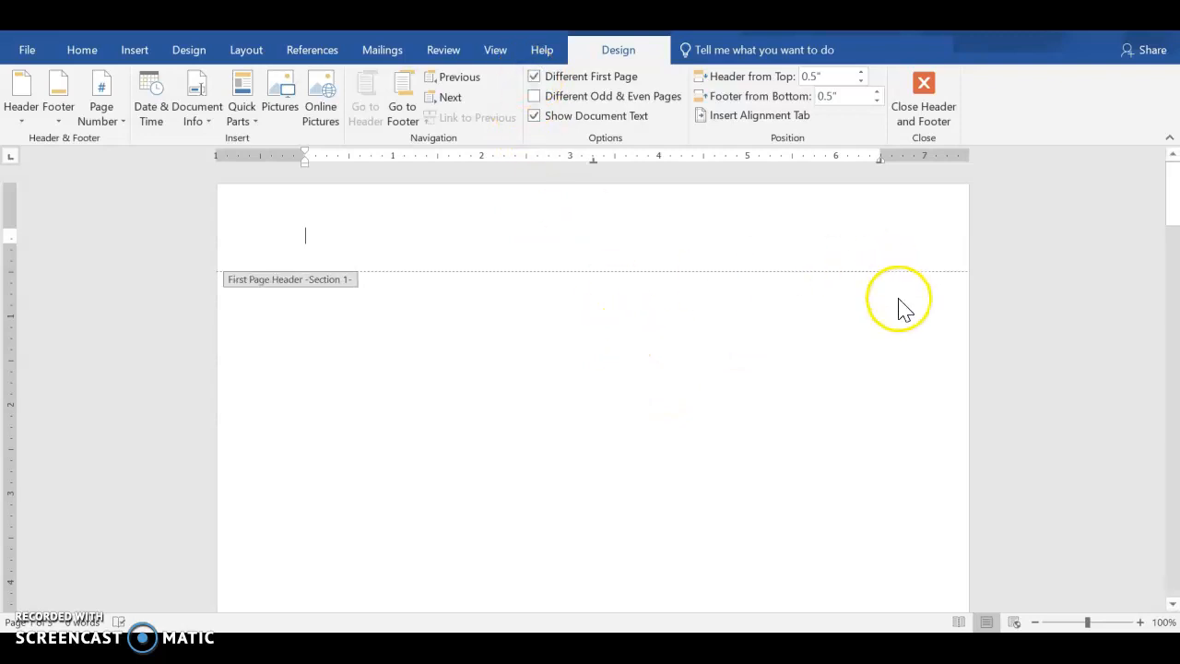
double_click(719, 370)
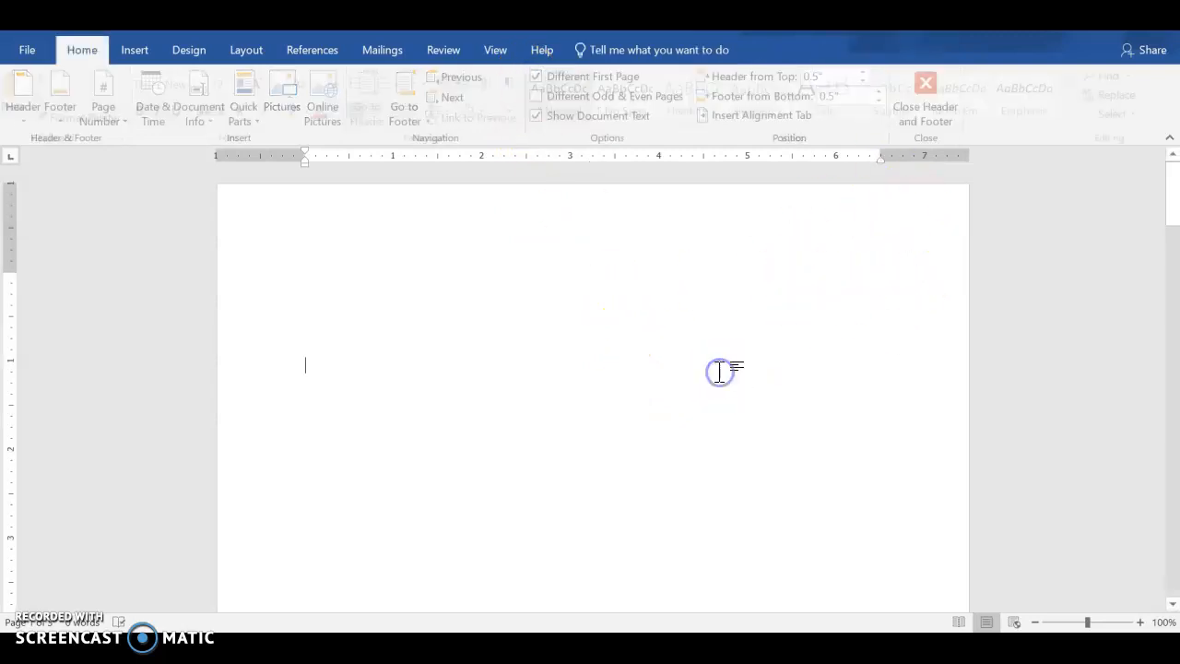
- Restart section 2's page numbers at 1 in the 1, 2, 3 format and return to the document body
drag(1175, 198, 1174, 313)
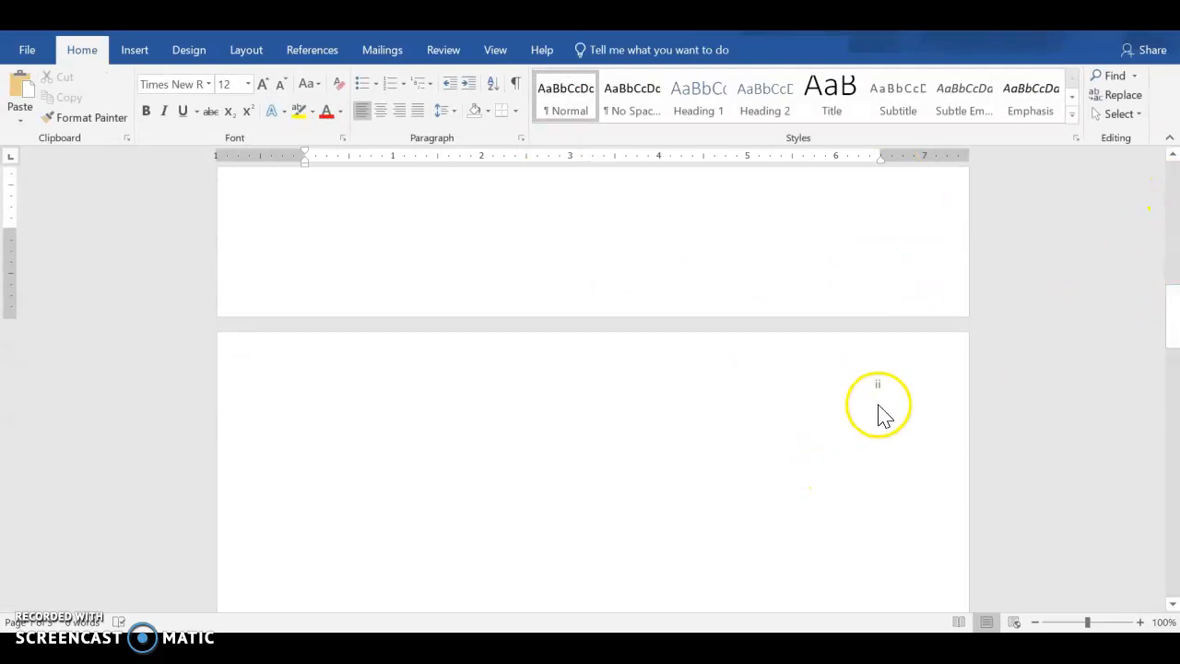
drag(1173, 323, 1174, 488)
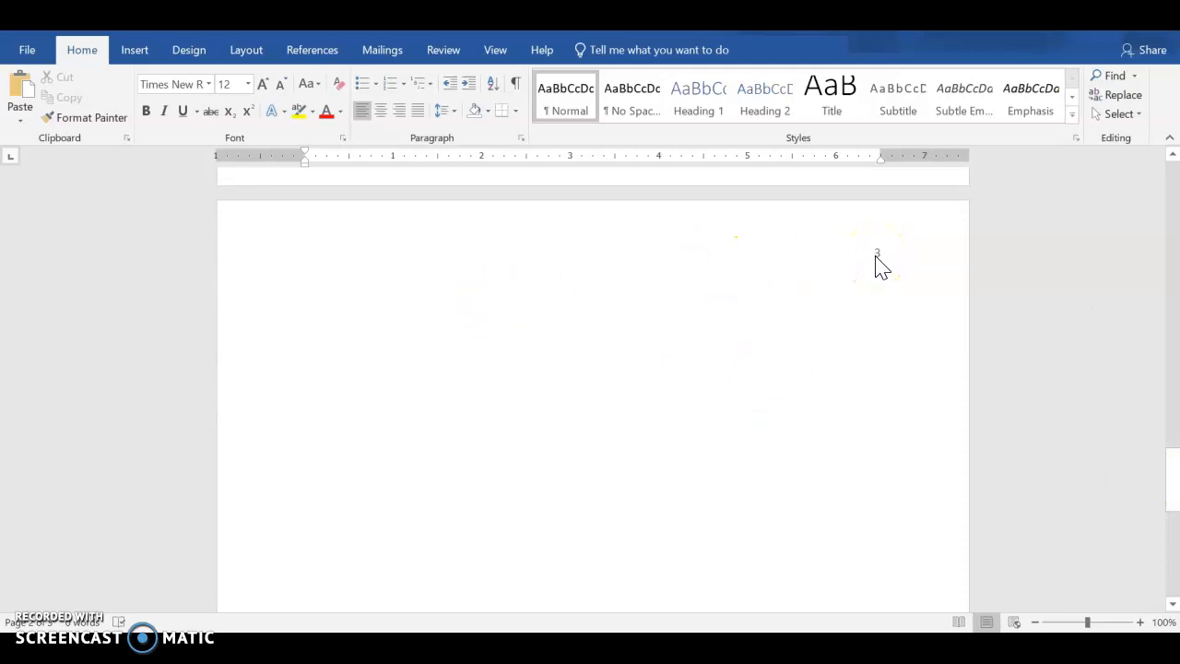
double_click(879, 254)
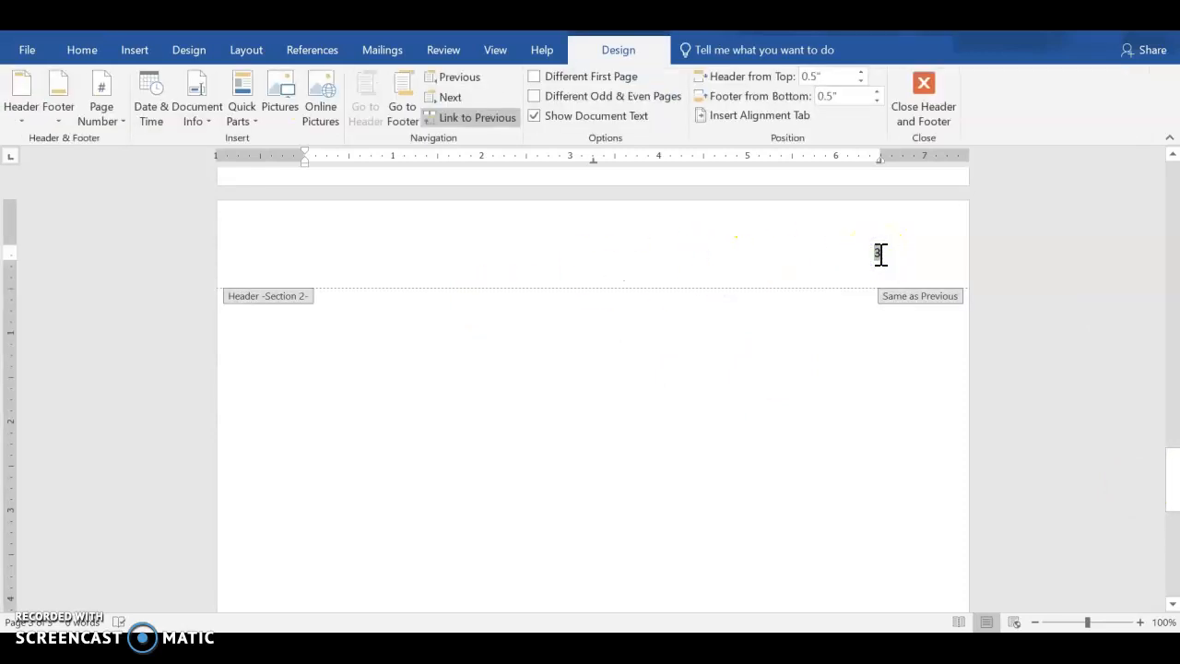
click(111, 99)
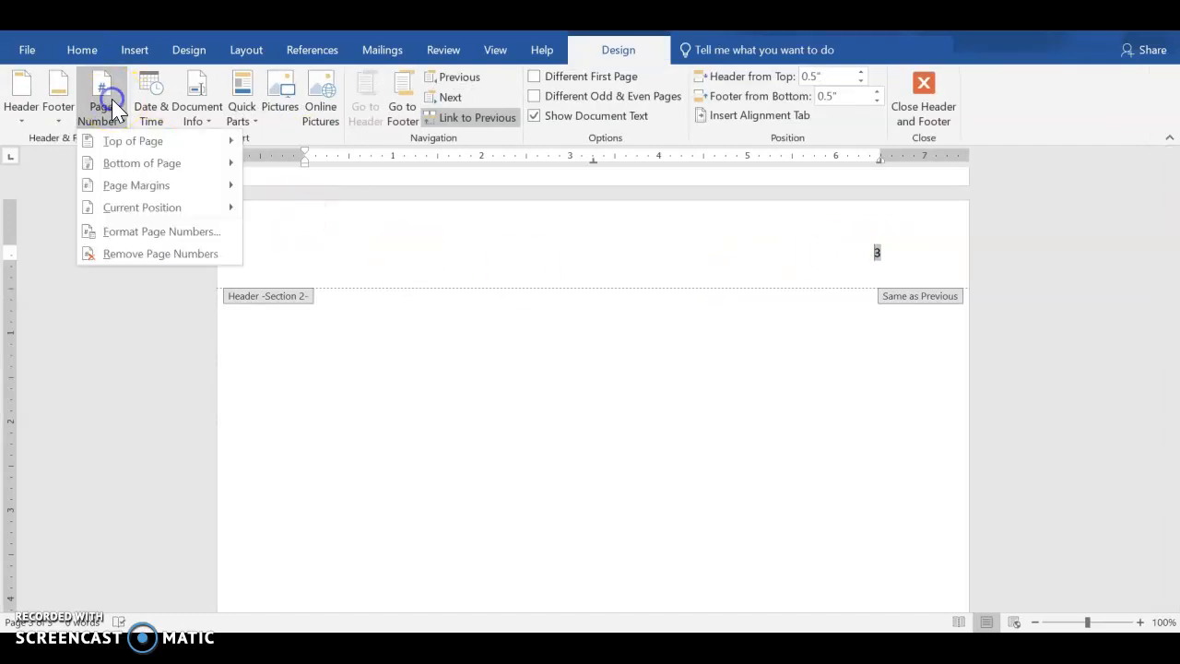
click(135, 234)
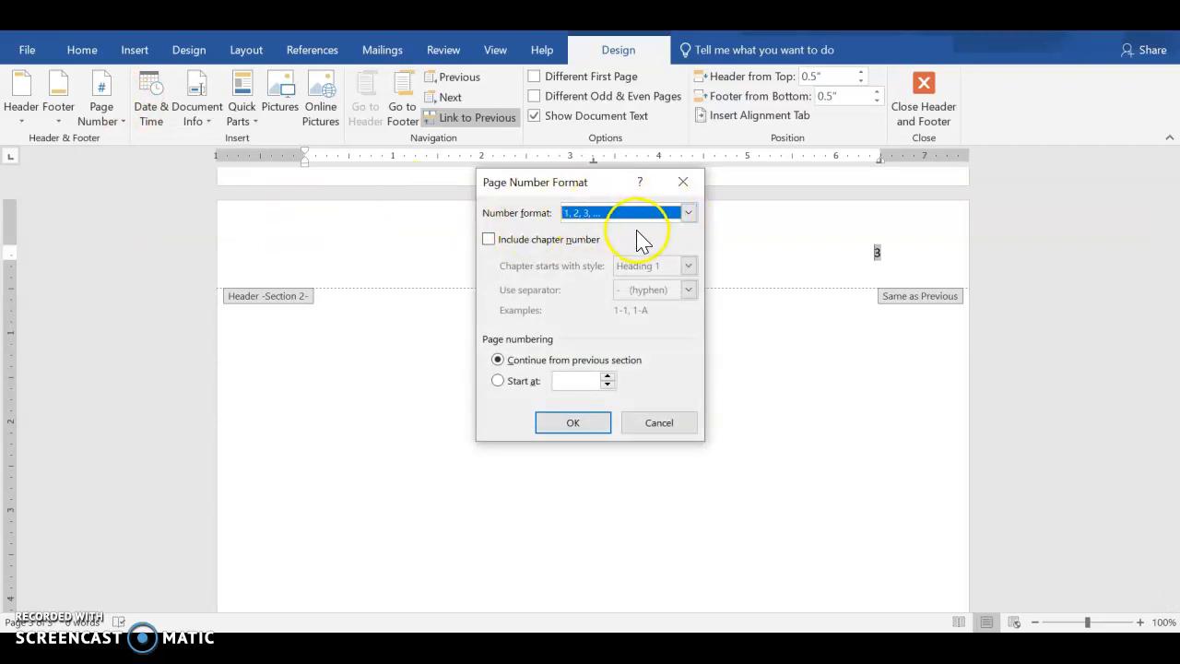
click(496, 381)
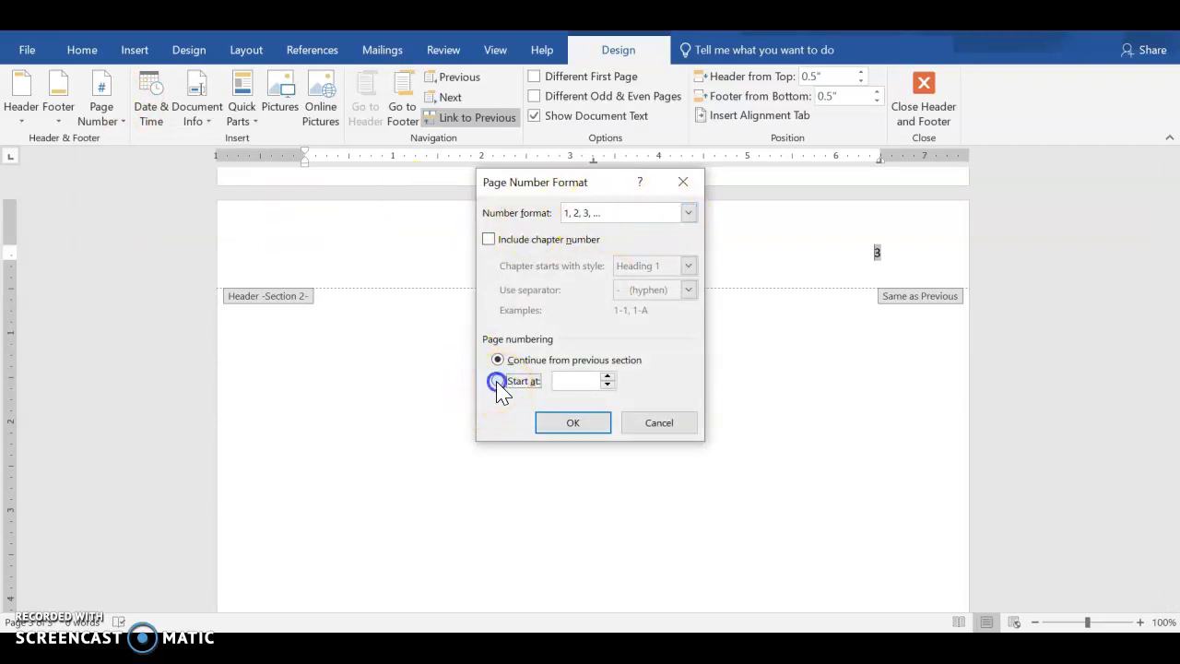
click(575, 388)
click(573, 422)
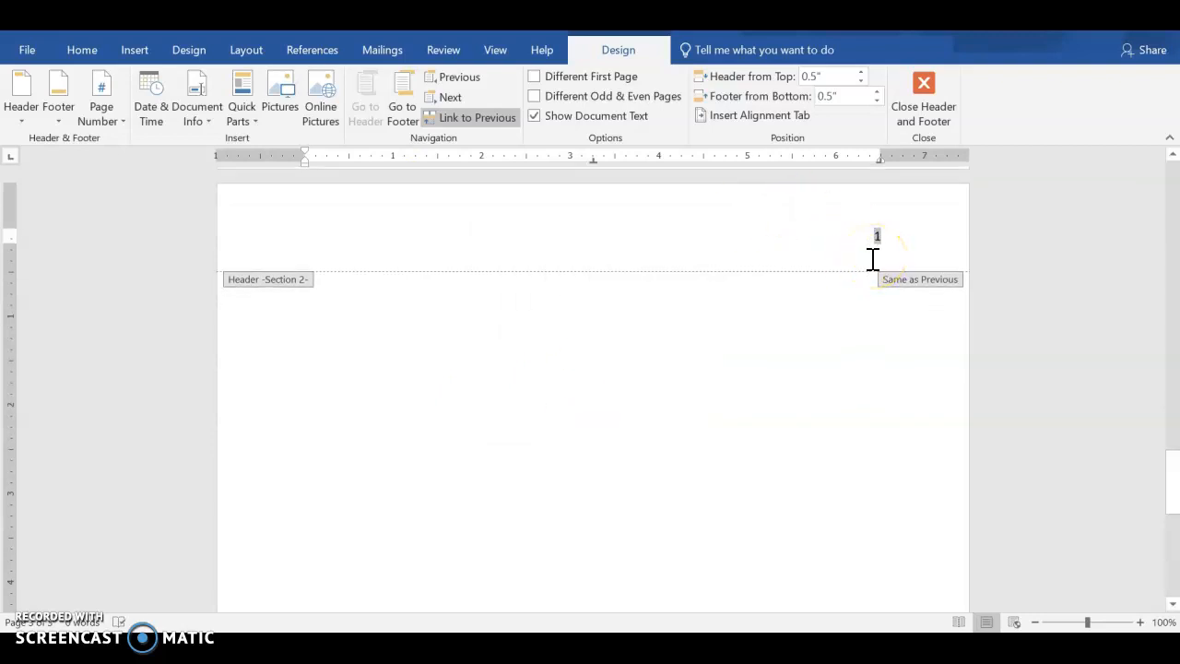
double_click(595, 444)
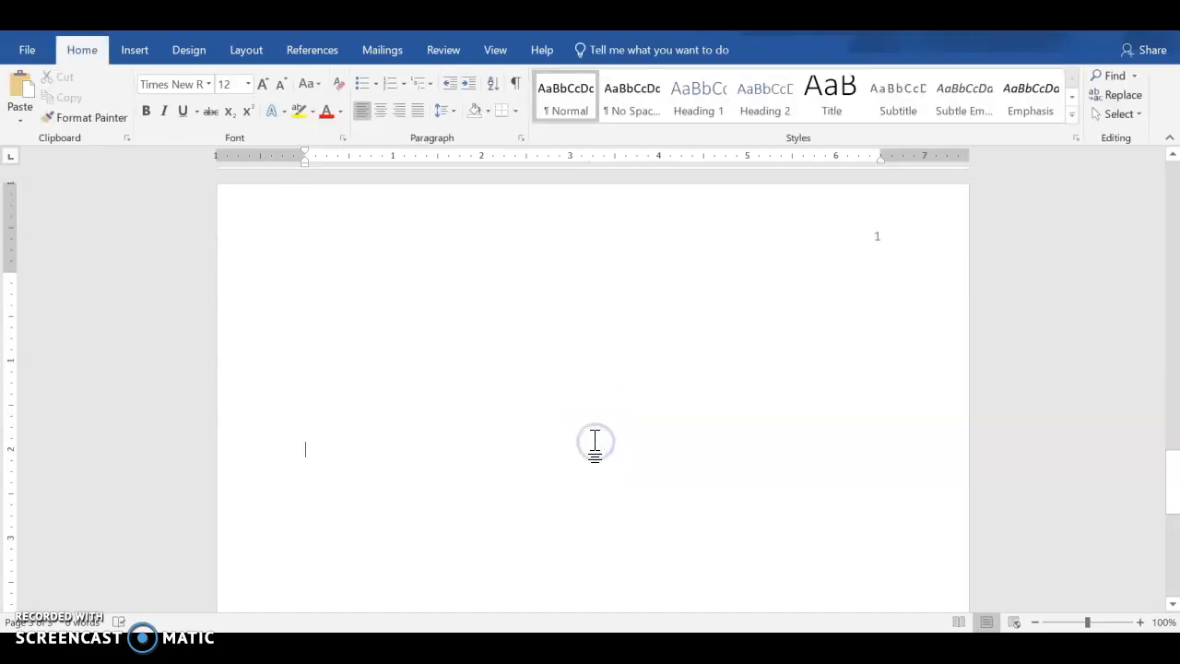
- Add blank paragraphs to section 2 until it extends to a page numbered 3
key(Return)
key(Return)
key(Return)
key(Return)
key(Return)
key(Return)
key(Return)
key(Return)
key(Return)
key(Return)
key(Return)
key(Return)
key(Return)
key(Return)
key(Return)
key(Return)
key(Return)
key(Return)
key(Return)
key(Return)
key(Return)
key(Return)
key(Return)
key(Return)
key(Return)
key(Return)
key(Return)
key(Return)
key(Return)
key(Return)
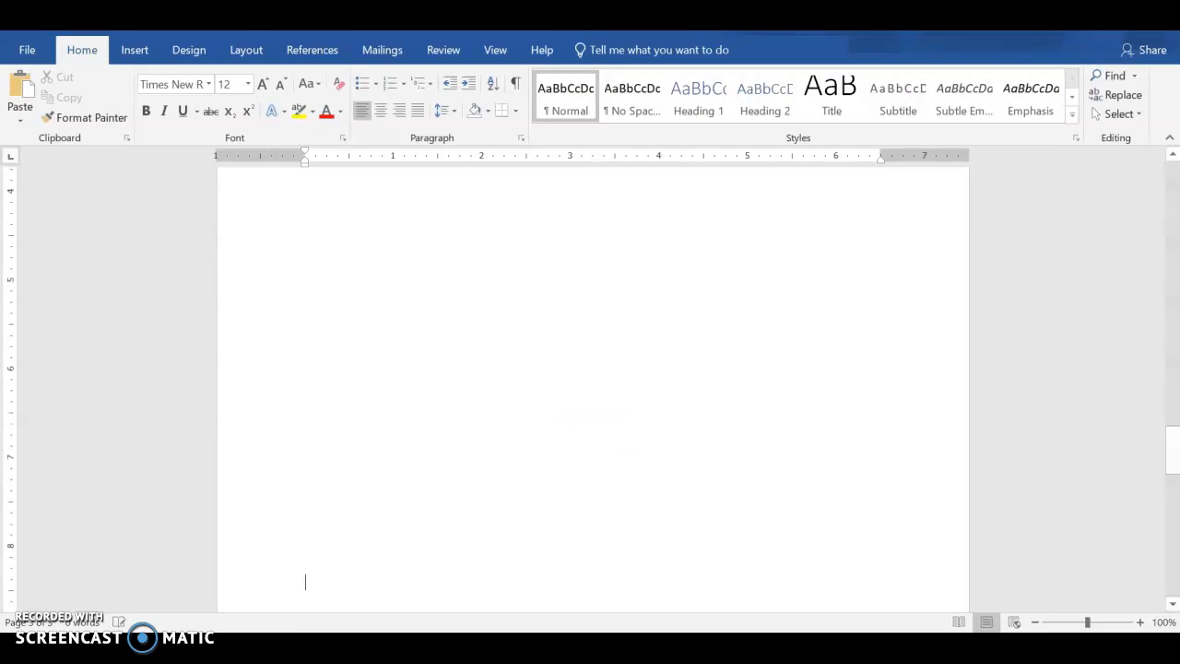
key(Return)
key(Return)
key(Return)
key(Return)
key(Return)
key(Return)
key(Return)
key(Return)
key(Return)
key(Return)
key(Return)
key(Return)
key(Return)
key(Return)
key(Return)
key(Return)
key(Return)
key(Return)
key(Return)
key(Return)
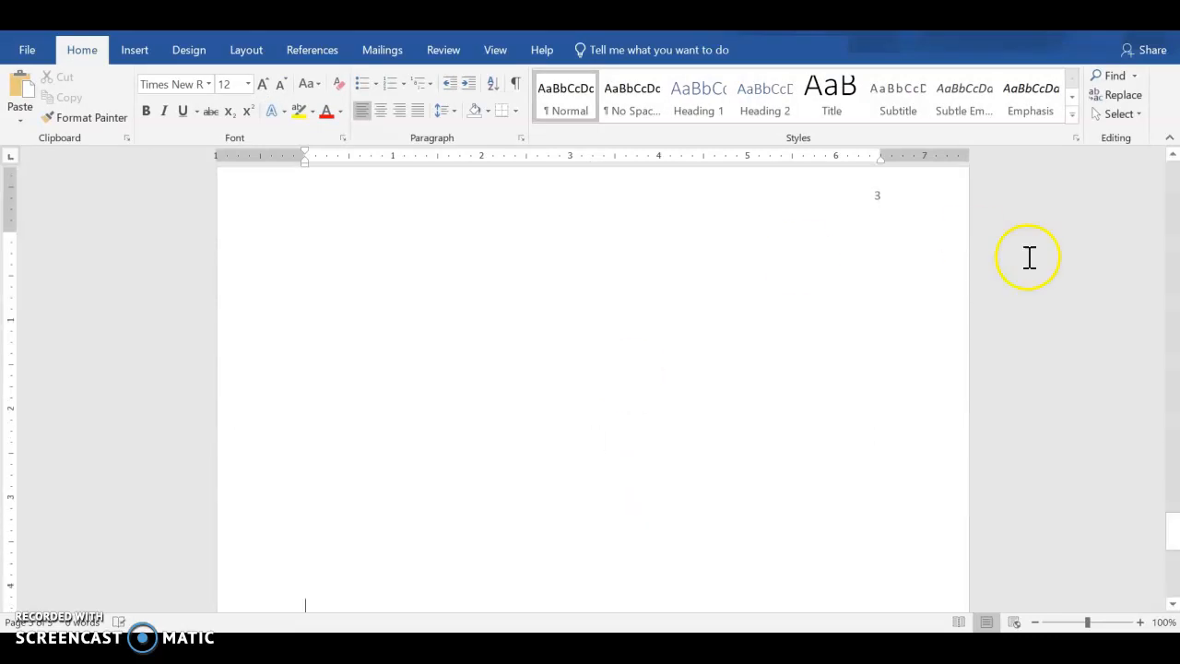
- Enter "Title Page" as a centered line in the upper part of the document's first page
drag(1175, 539, 1168, 163)
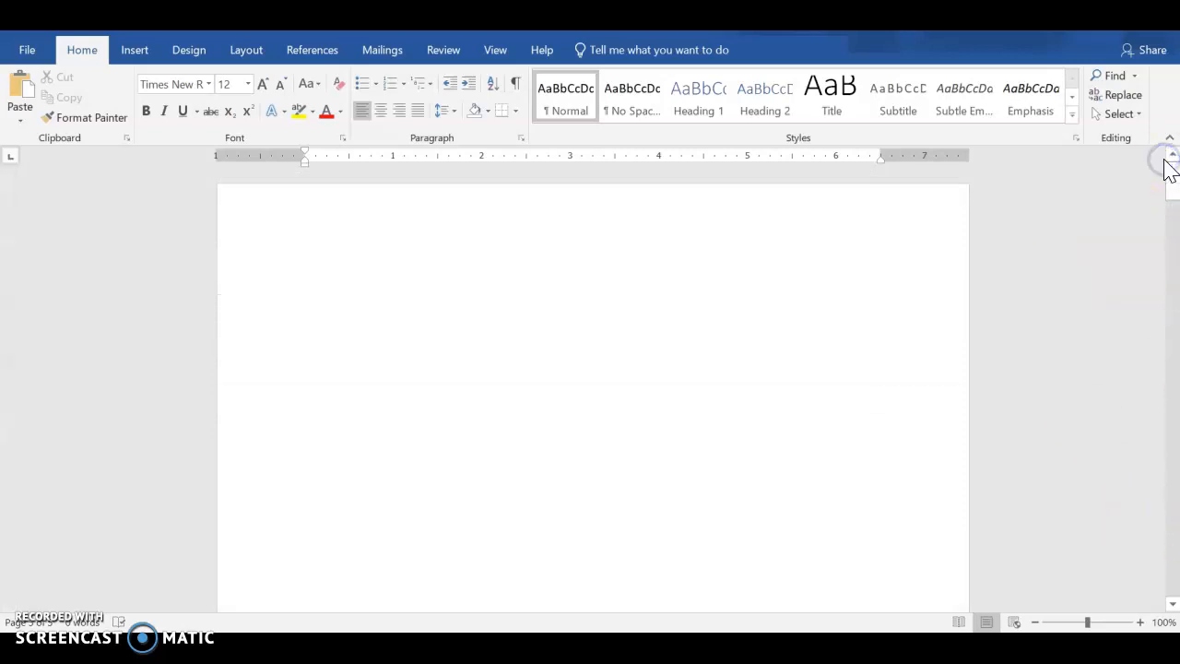
click(572, 439)
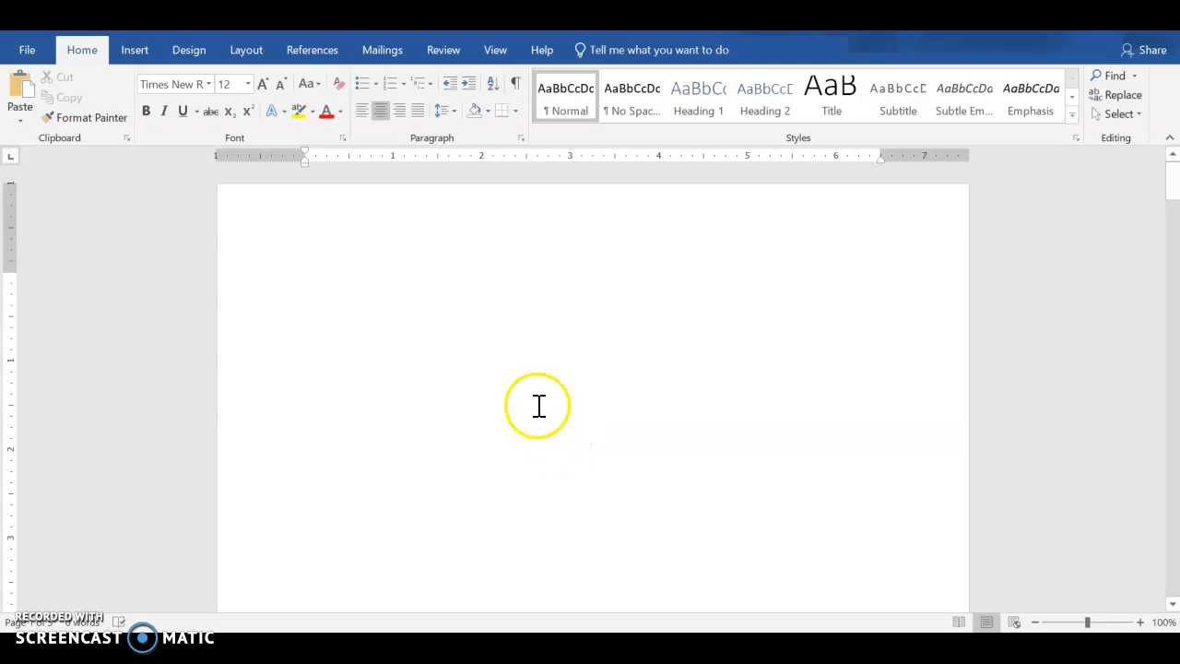
text(Title Page)
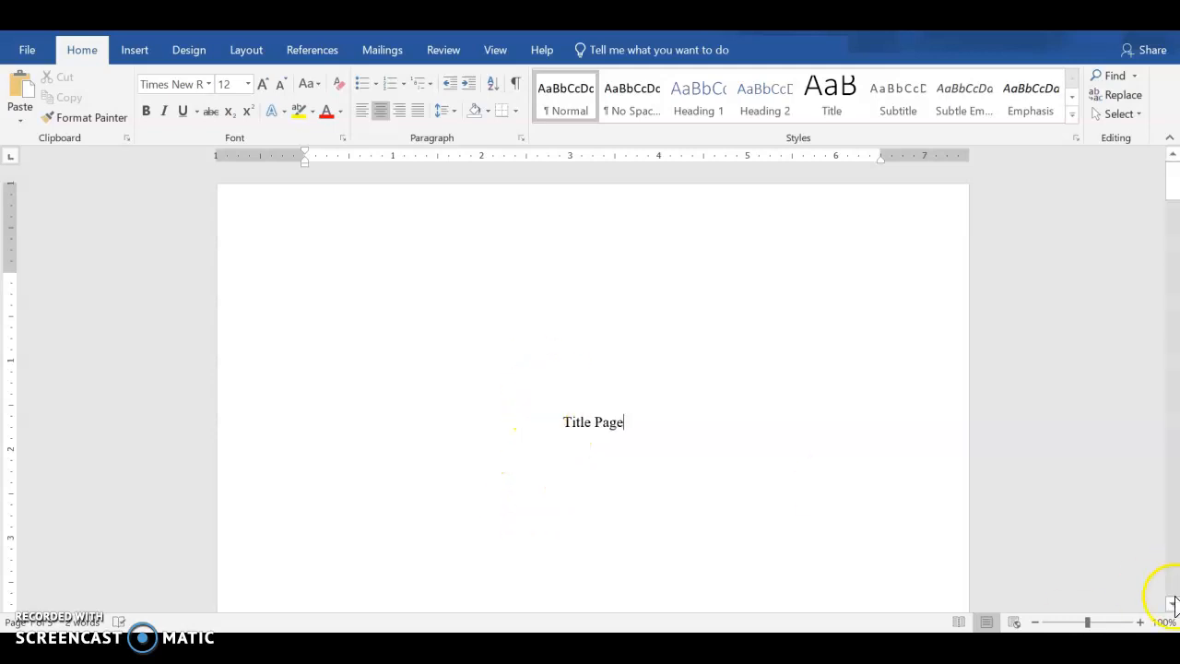
- Remove the extra blank space before the text position on page ii and center the page's first line
scroll(1171, 604, down, 6)
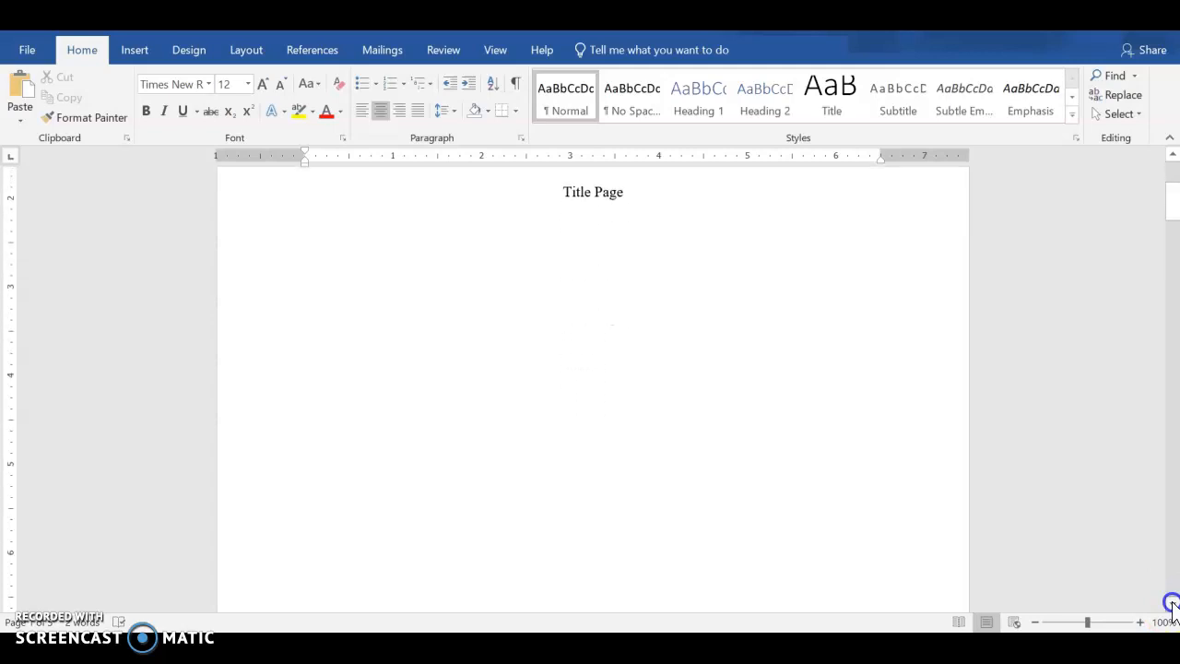
scroll(1171, 604, down, 8)
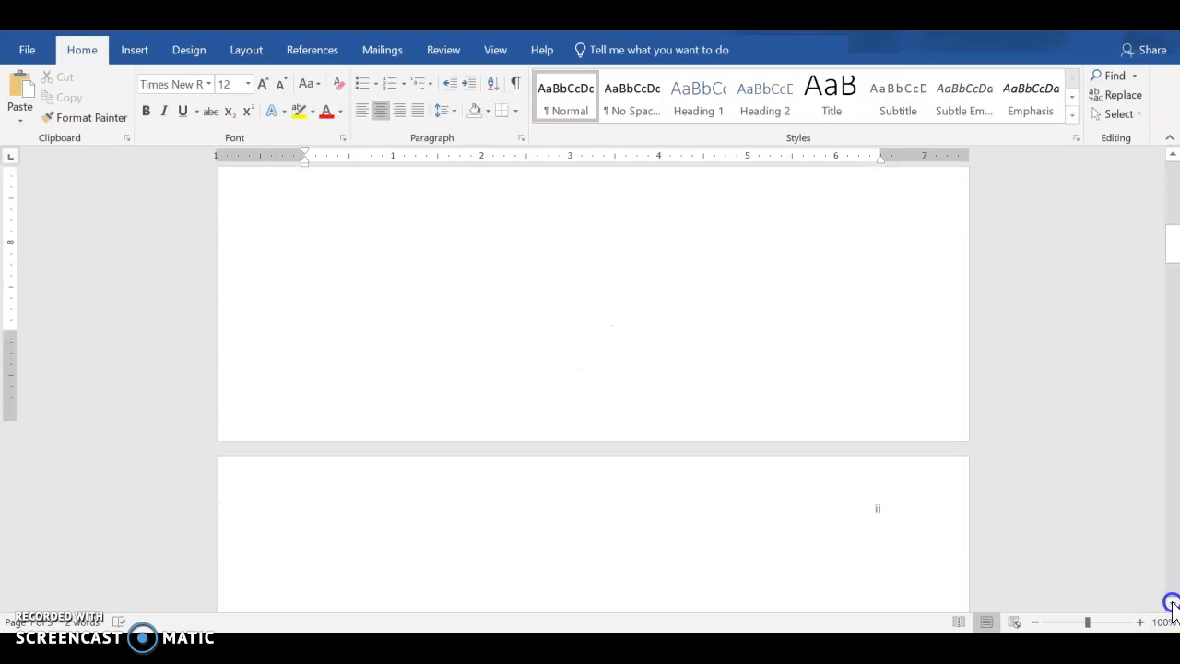
scroll(1171, 604, down, 1)
click(526, 467)
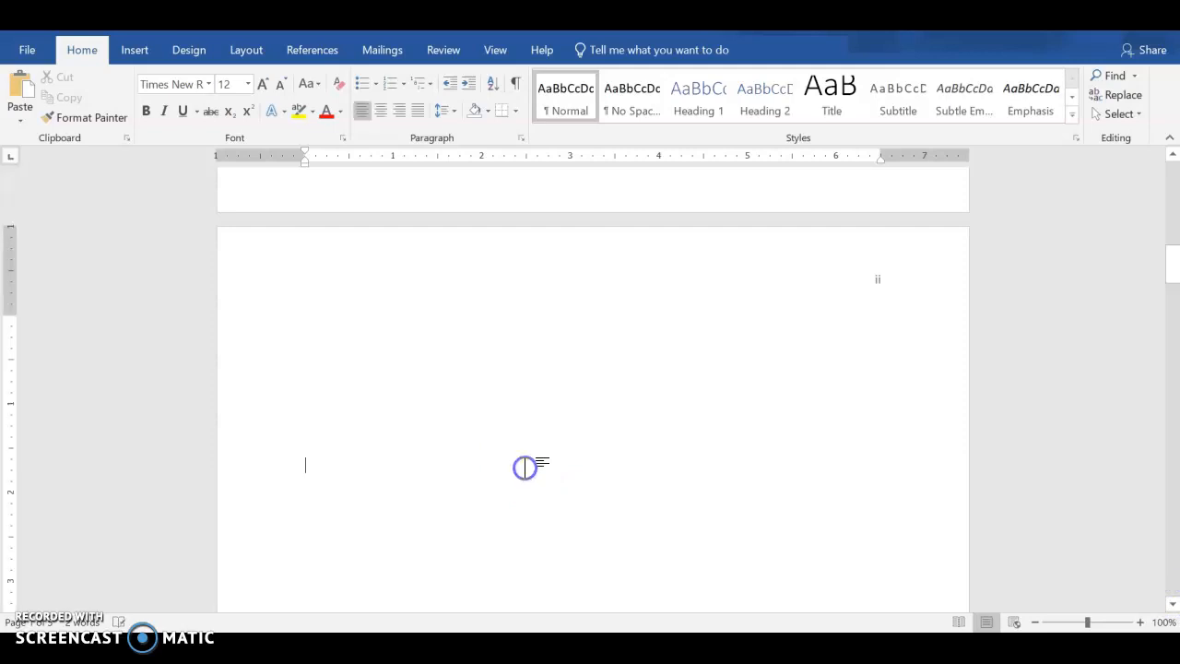
key(BackSpace)
key(BackSpace)
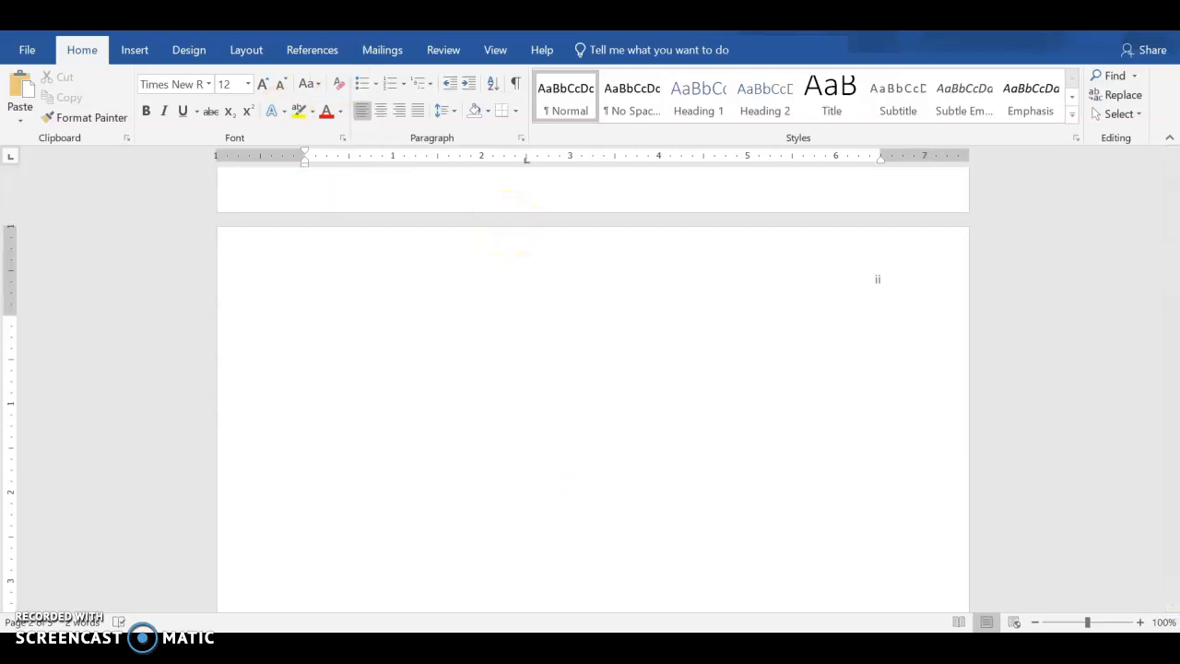
key(BackSpace)
key(Return)
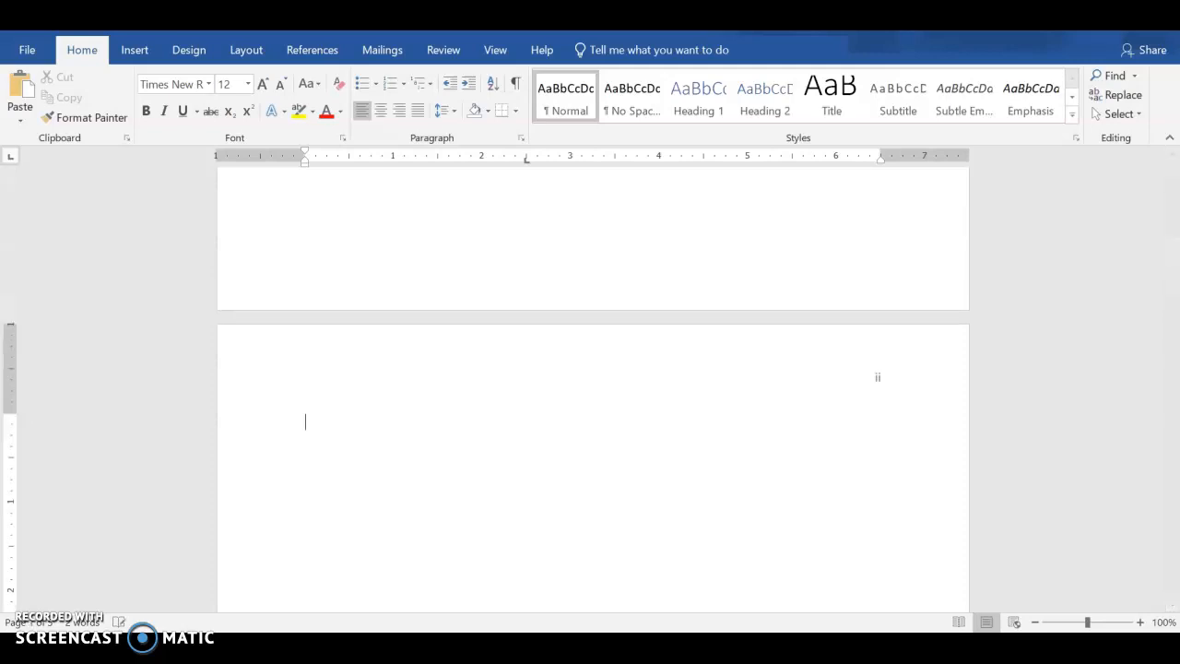
click(381, 111)
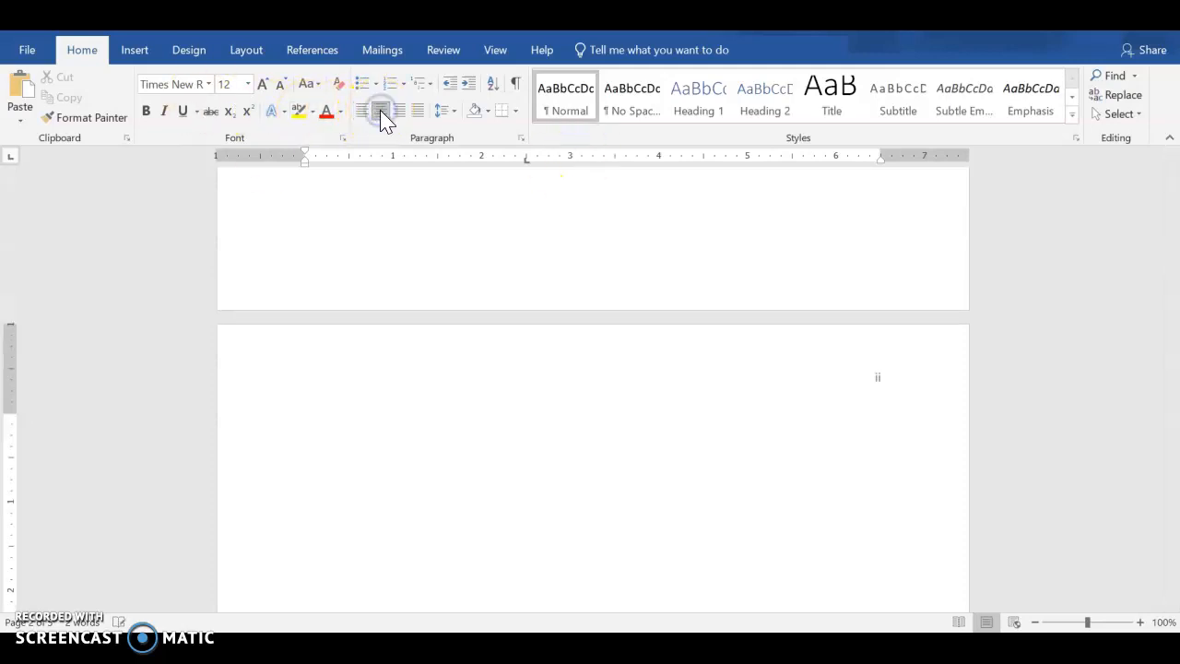
click(783, 556)
- Enter "Body of paper…." at the top of section 2's page 1 and "Body of paper continued…" at the top of page 2
drag(1175, 264, 1173, 345)
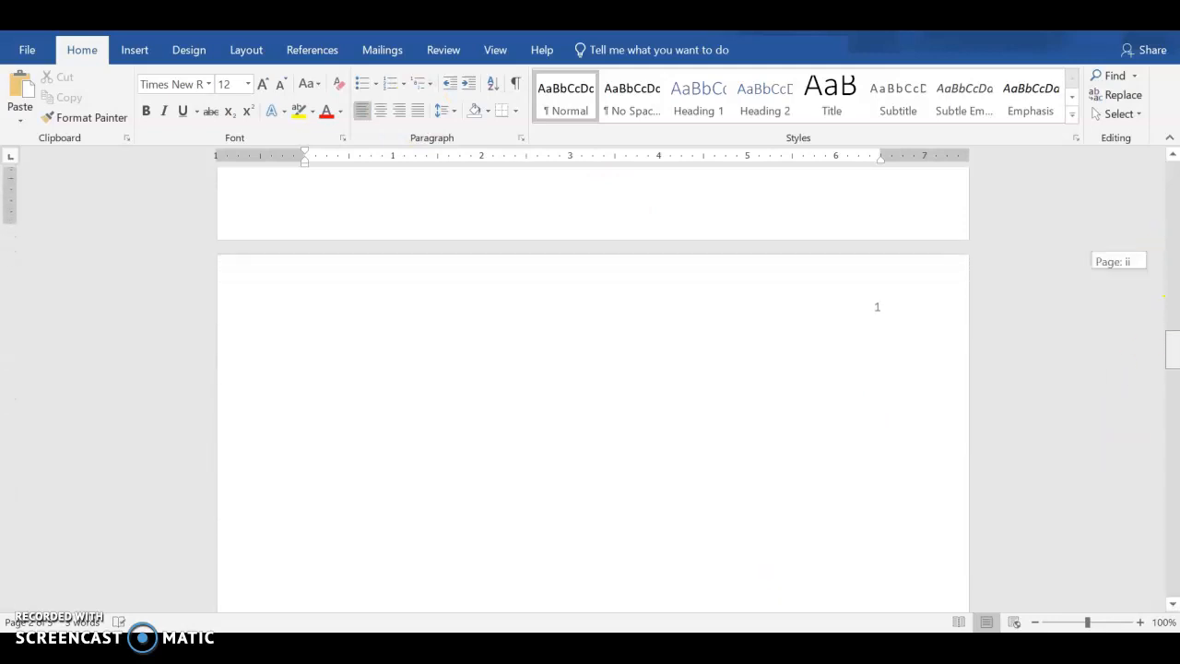
click(526, 372)
key(BackSpace)
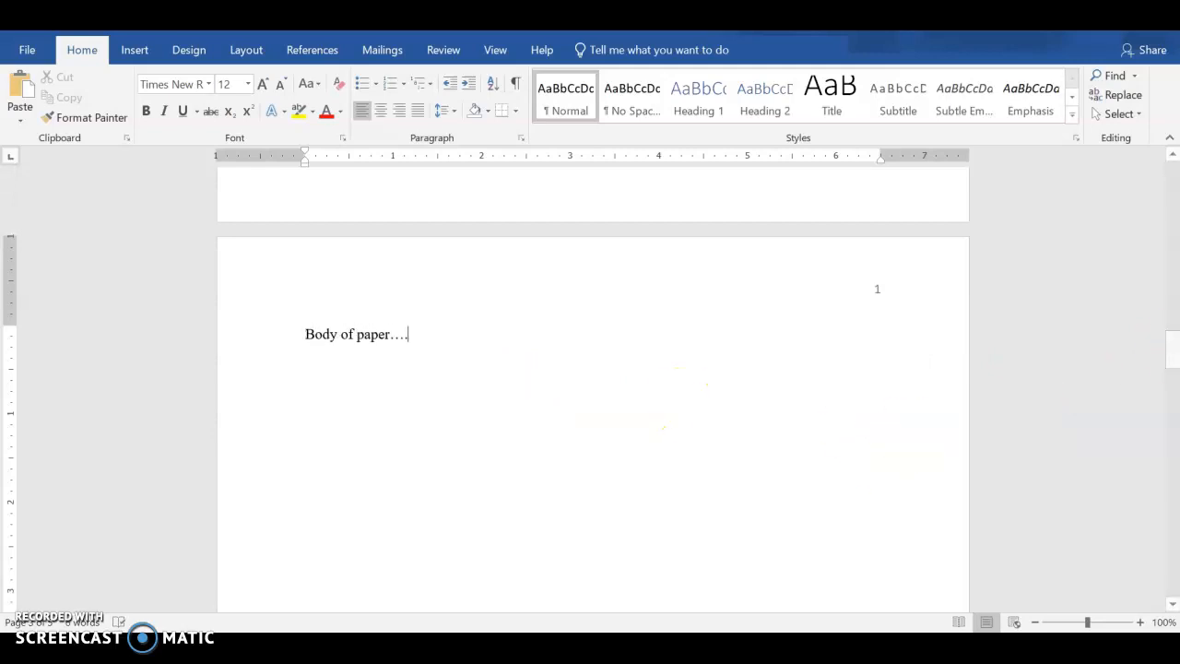
drag(1172, 360, 1127, 453)
click(478, 343)
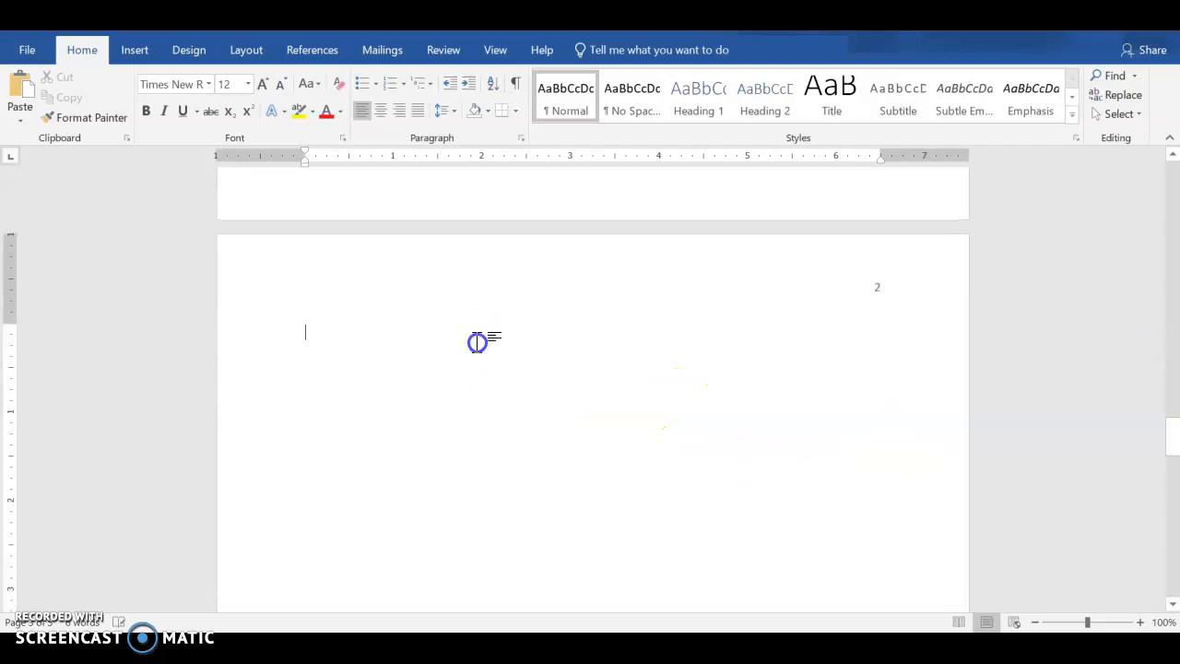
text(Body of paper continued…)
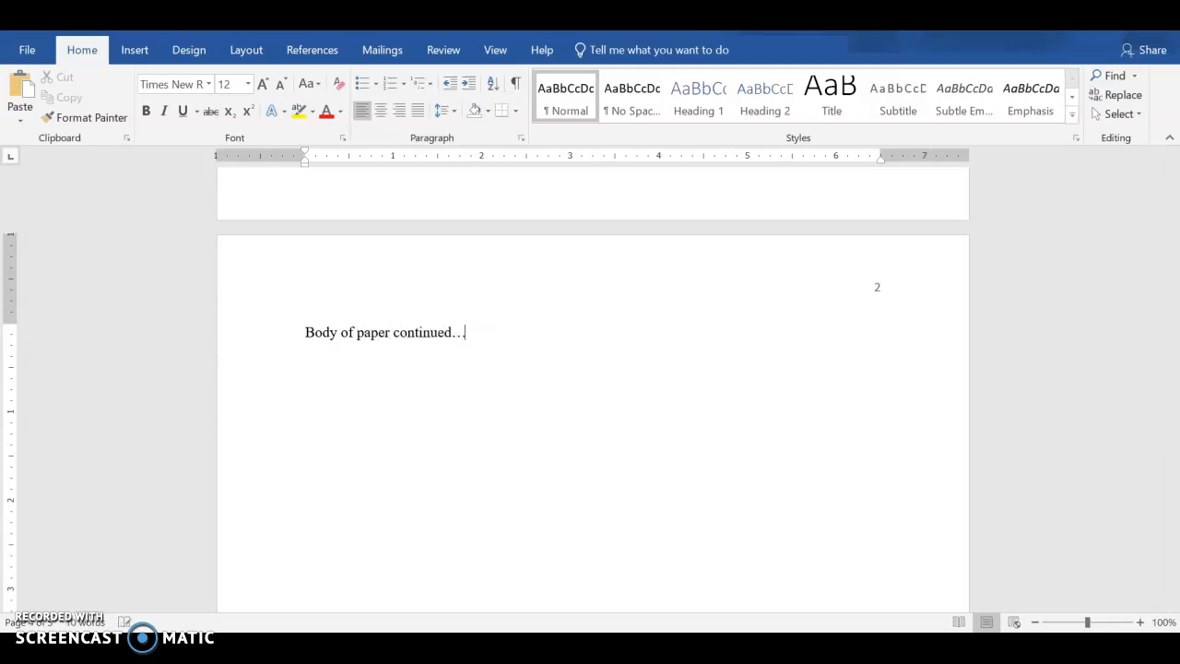
- Add a centered "Works Cited" heading on the first line of section 2's page 3
drag(1175, 443, 1174, 535)
click(599, 316)
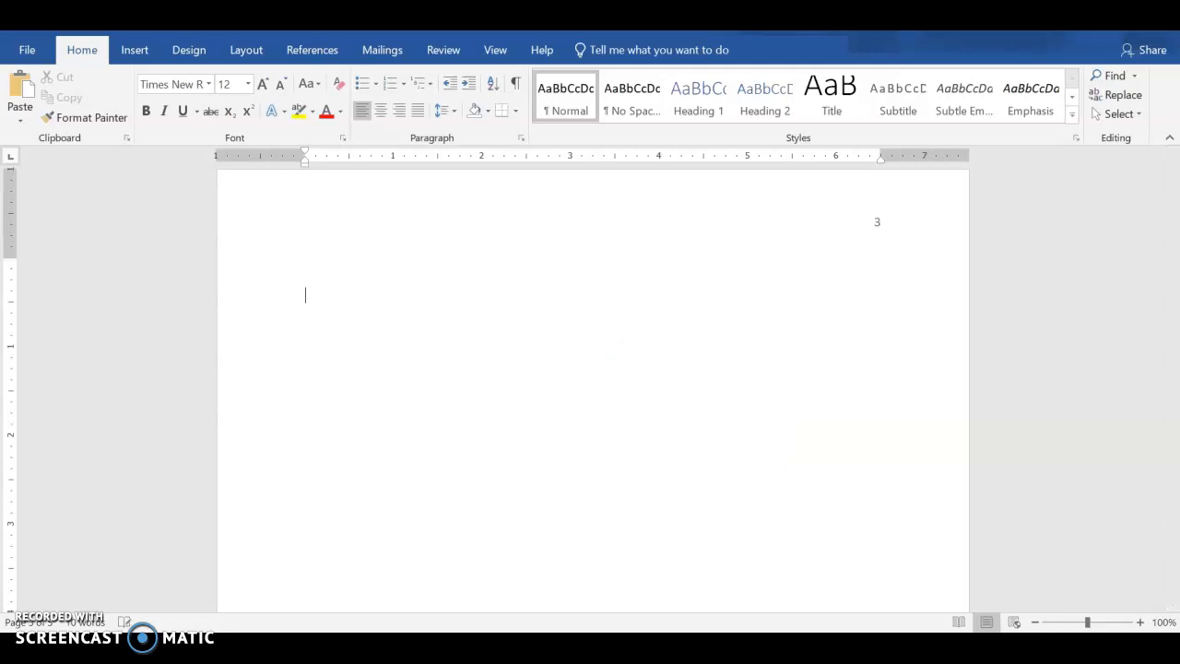
scroll(599, 316, up, 3)
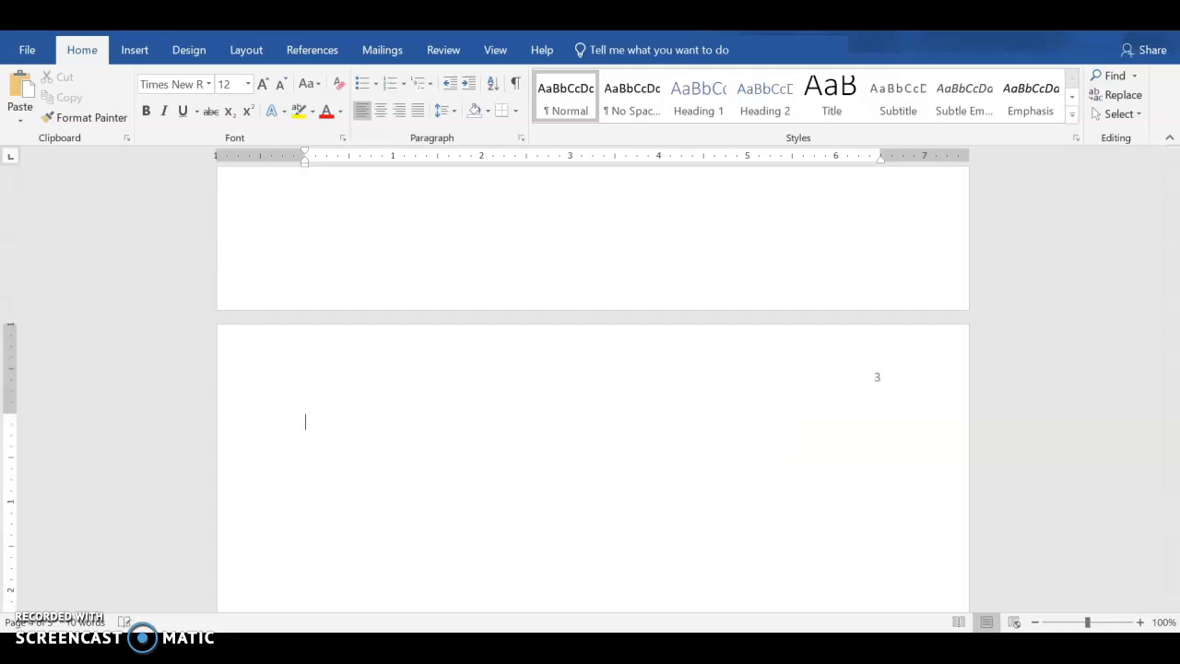
click(378, 112)
text(Works Cited)
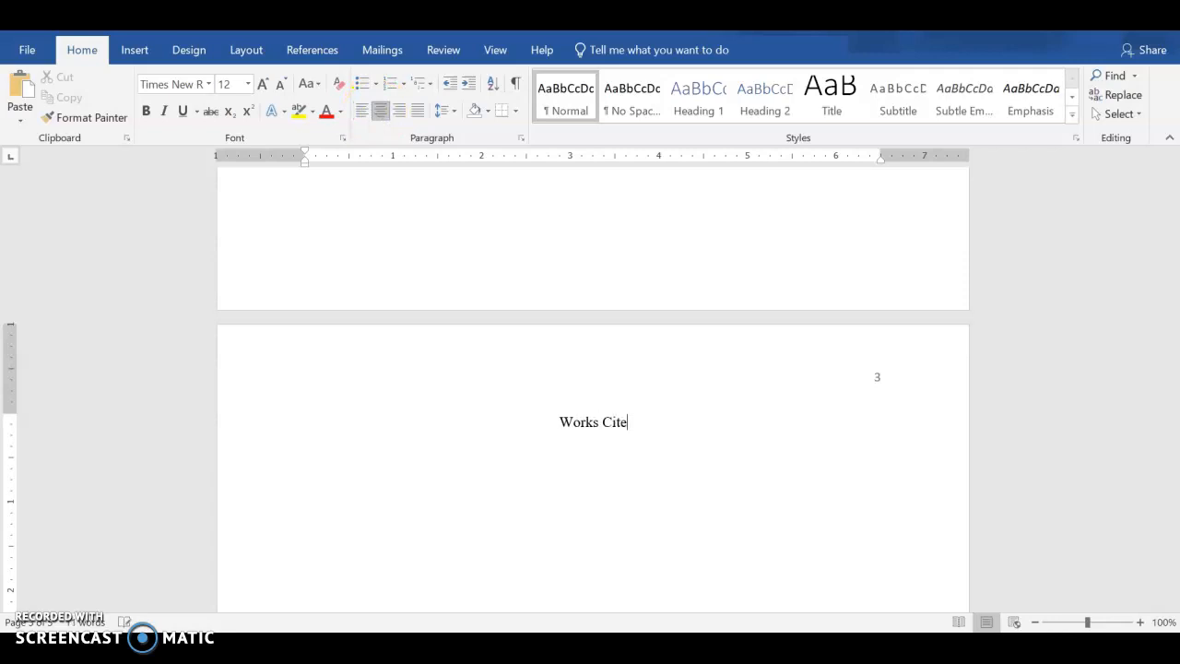
click(733, 531)
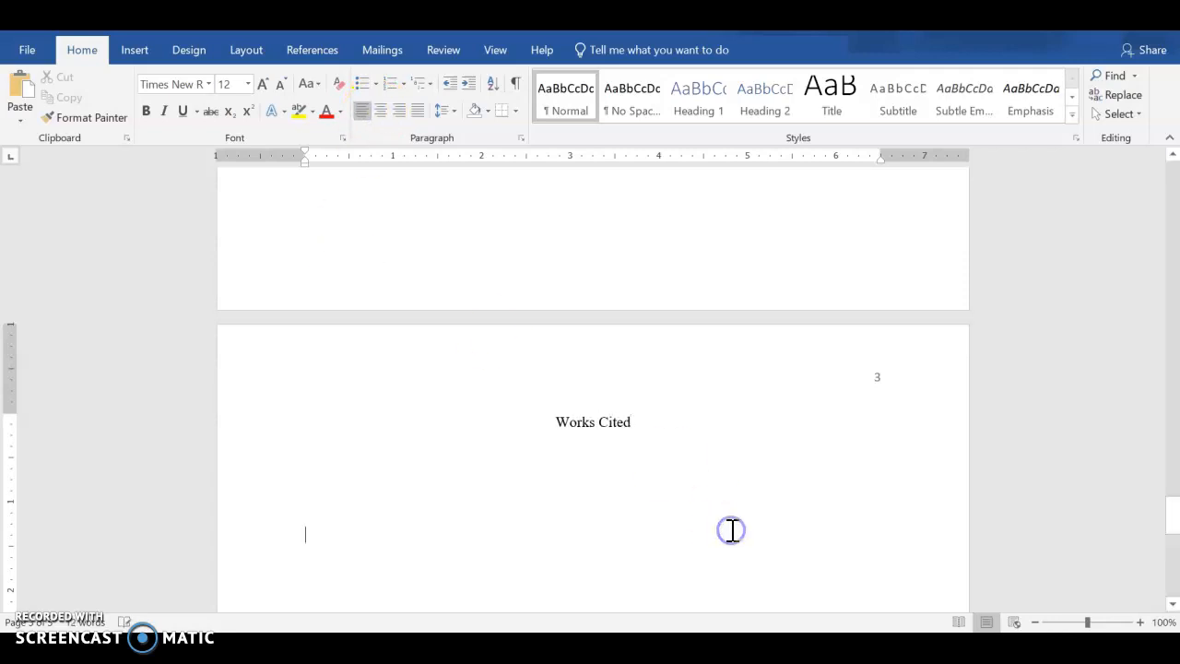
- Review the page numbering from the body pages through the Works Cited page and back to the title page
drag(1176, 526, 1174, 332)
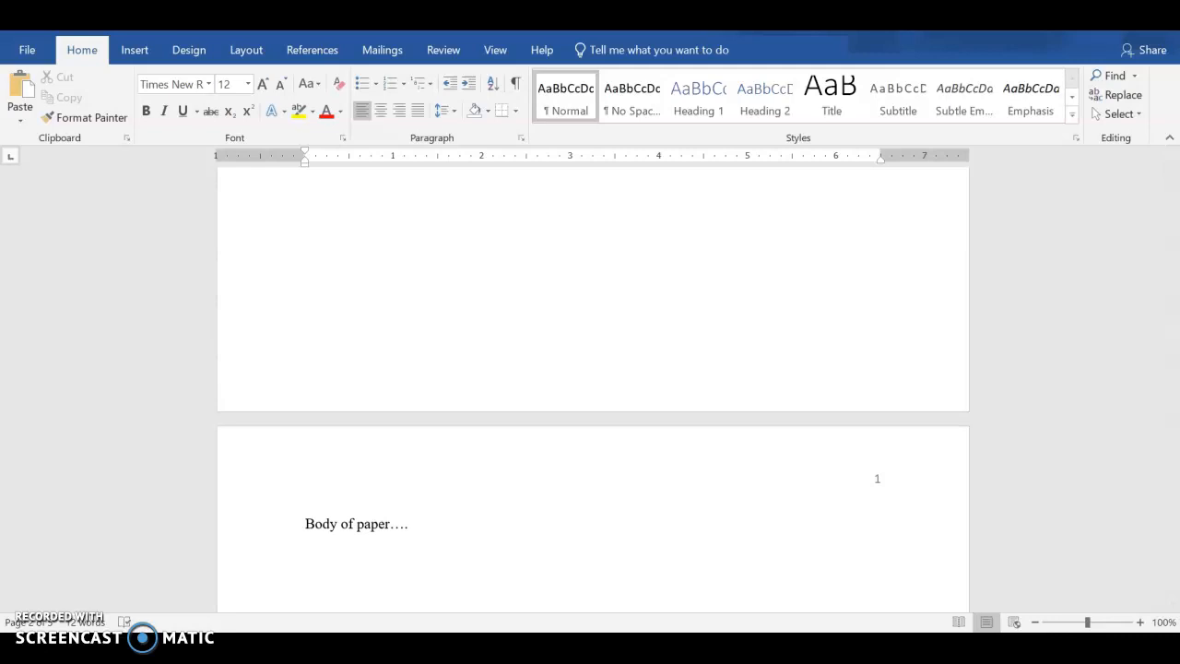
drag(1173, 340, 1174, 545)
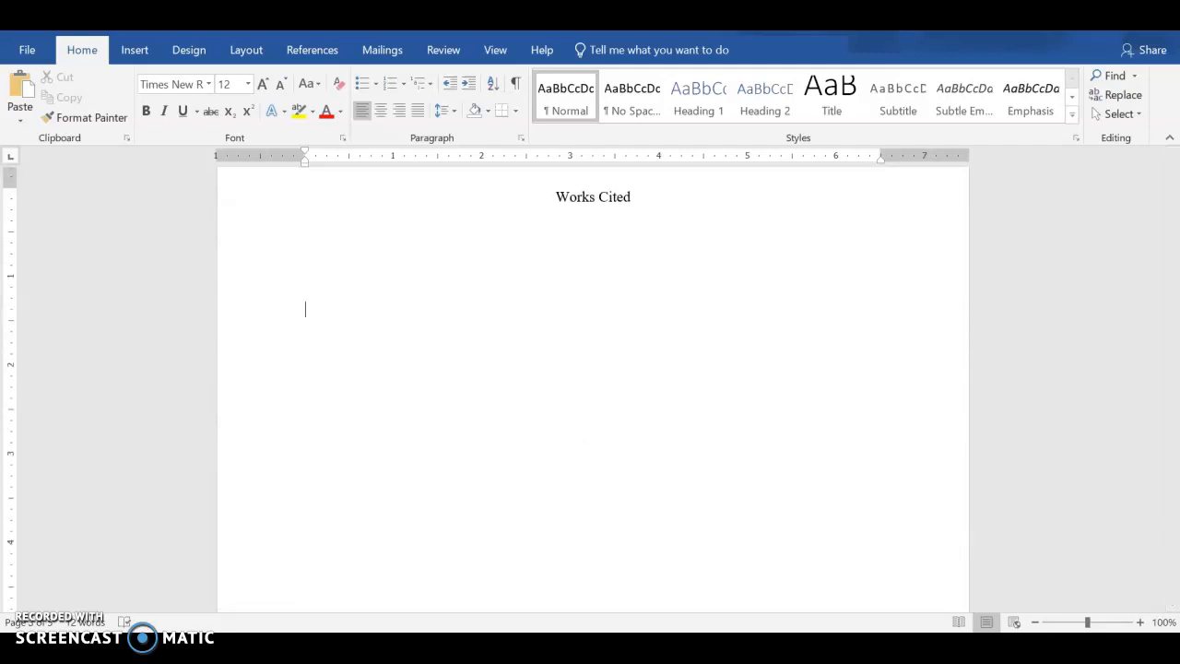
drag(1175, 540, 1170, 175)
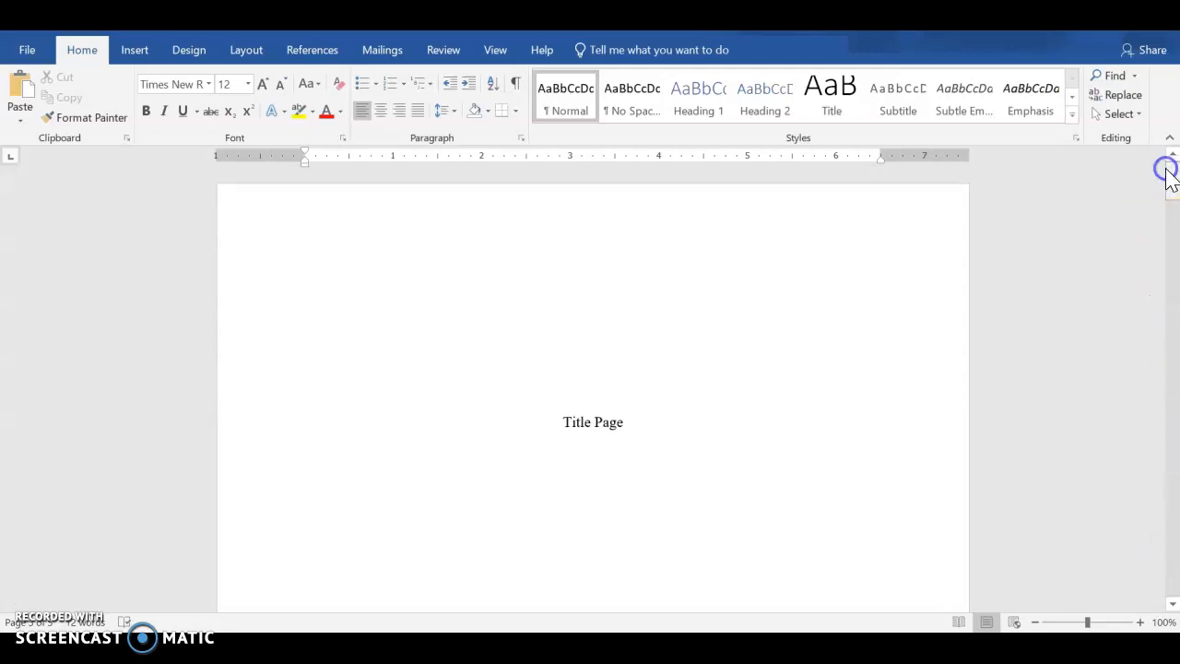